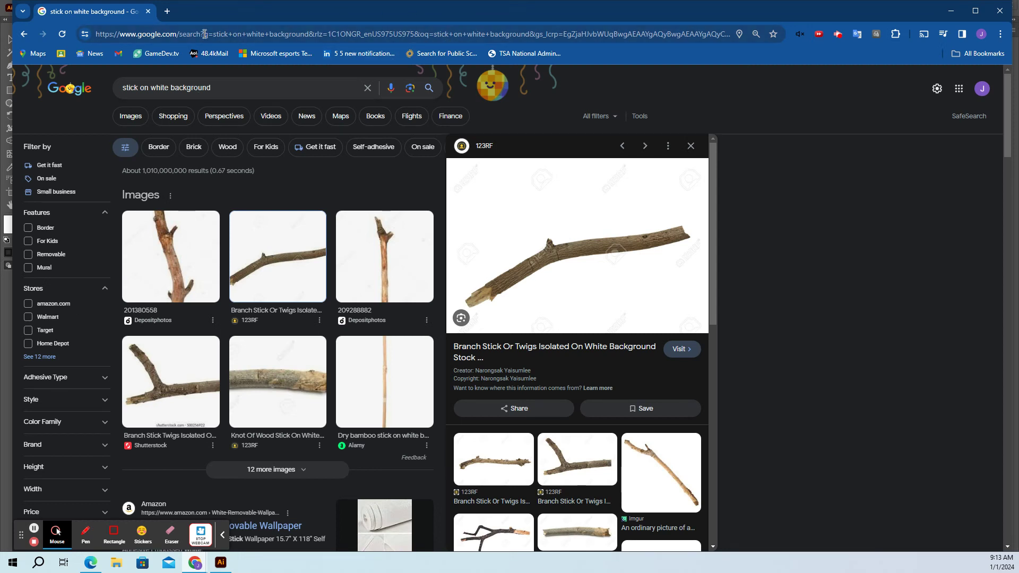
# Save the Google Images stick preview to Downloads as stock.jpg, then return to Illustrator
pyautogui.moveTo(212, 17); pyautogui.dragTo(193, 17)
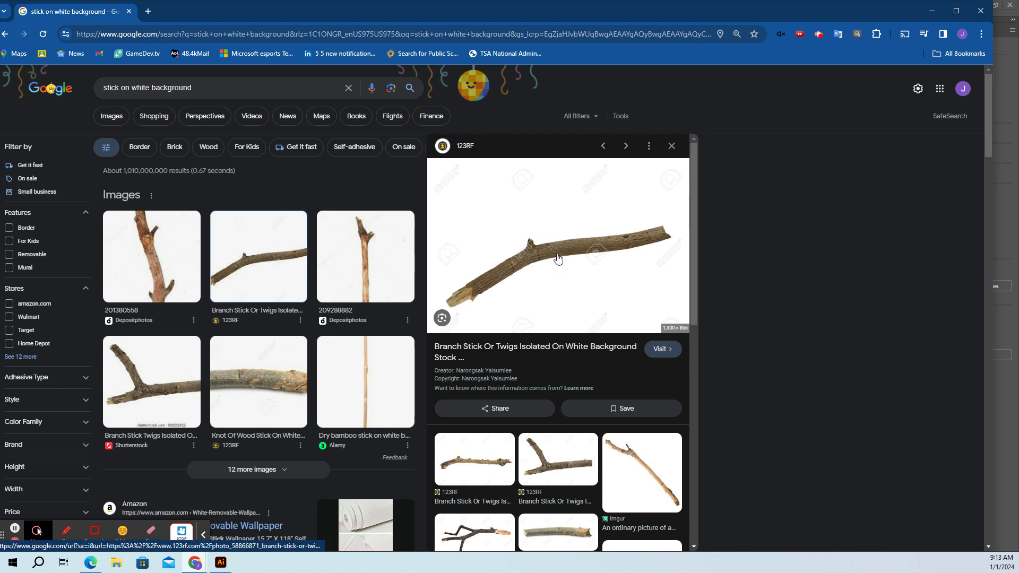
pyautogui.rightClick(565, 238)
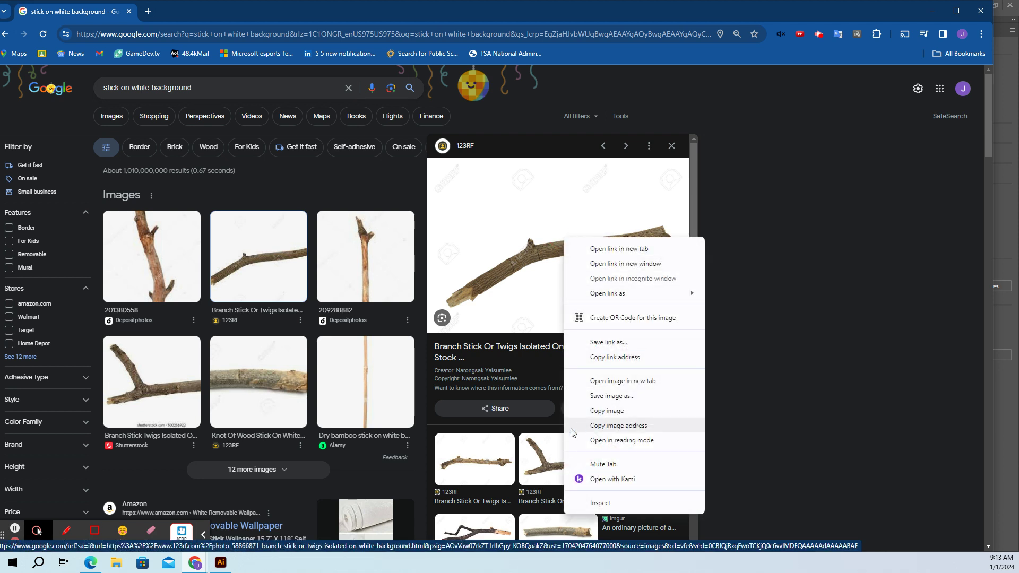
pyautogui.click(620, 402)
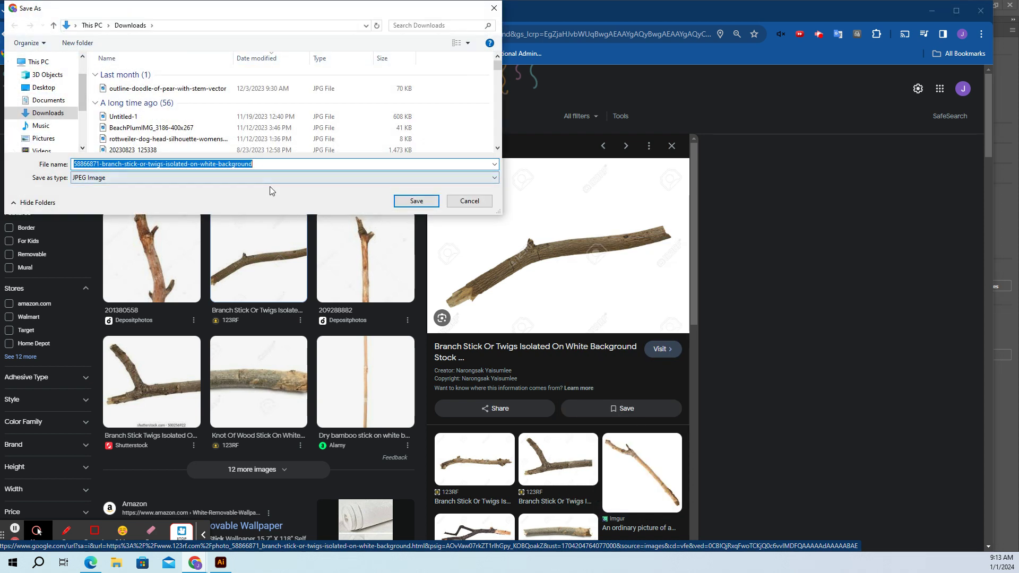
pyautogui.write('stock')
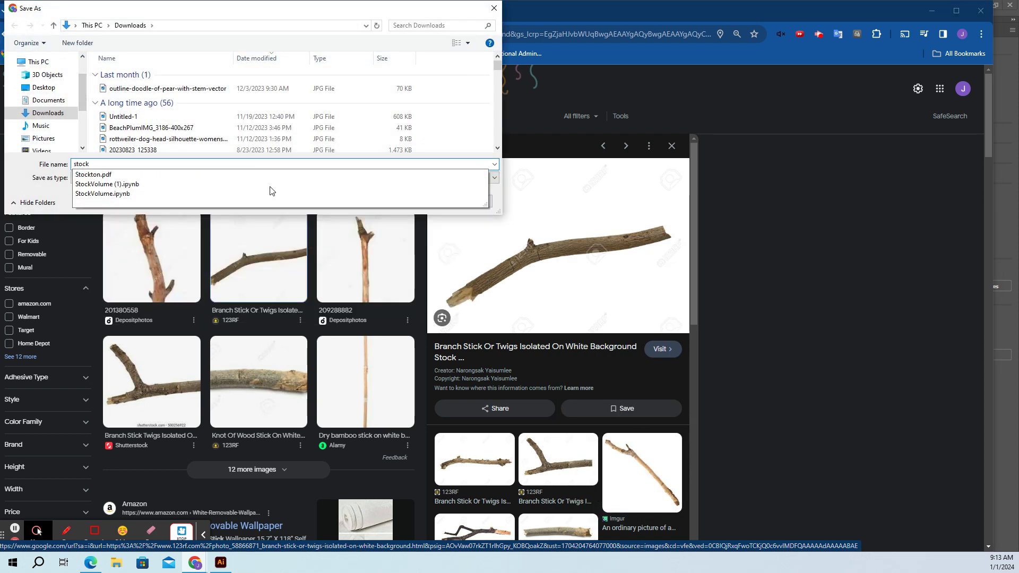
pyautogui.press('Return')
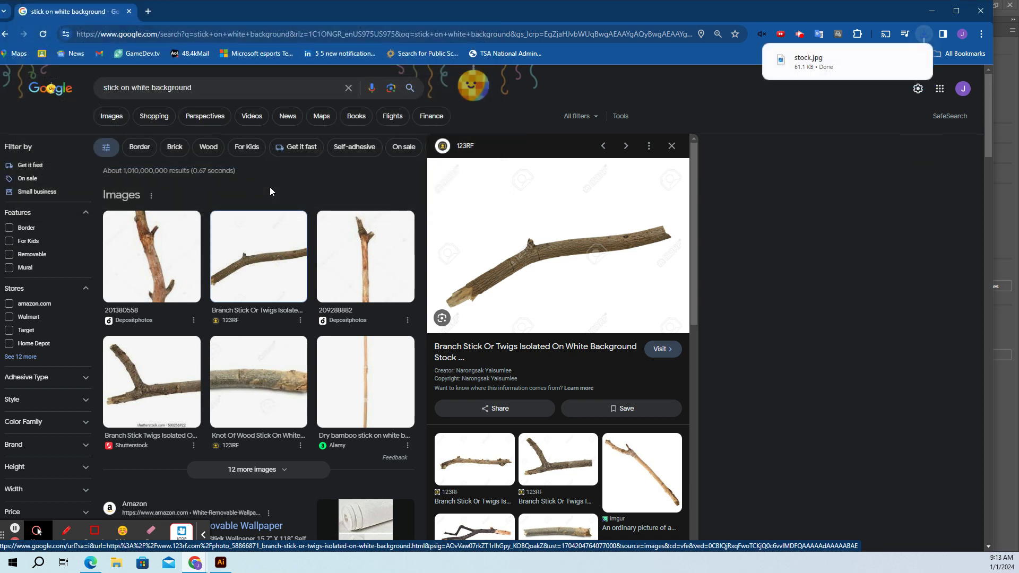
pyautogui.click(221, 562)
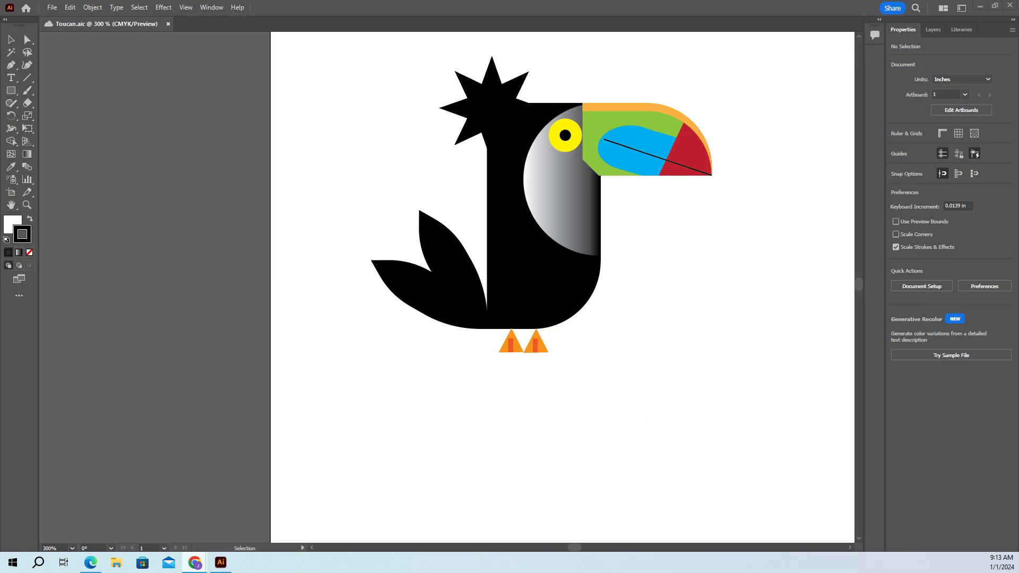
# Cancel the File > Place dialog and bring the Chrome stick results back to the front
pyautogui.moveTo(187, 551)
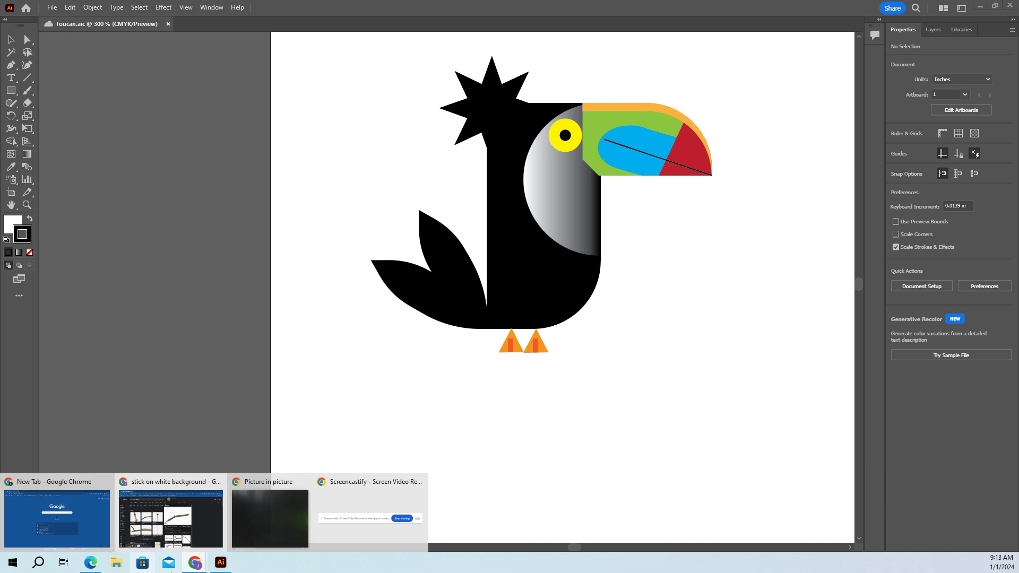
pyautogui.click(51, 7)
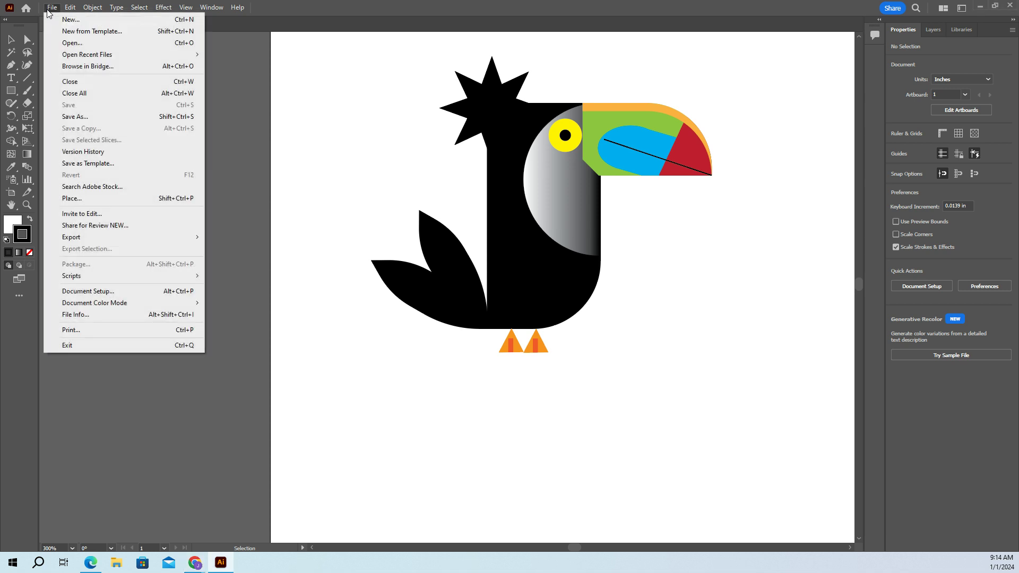
pyautogui.click(87, 202)
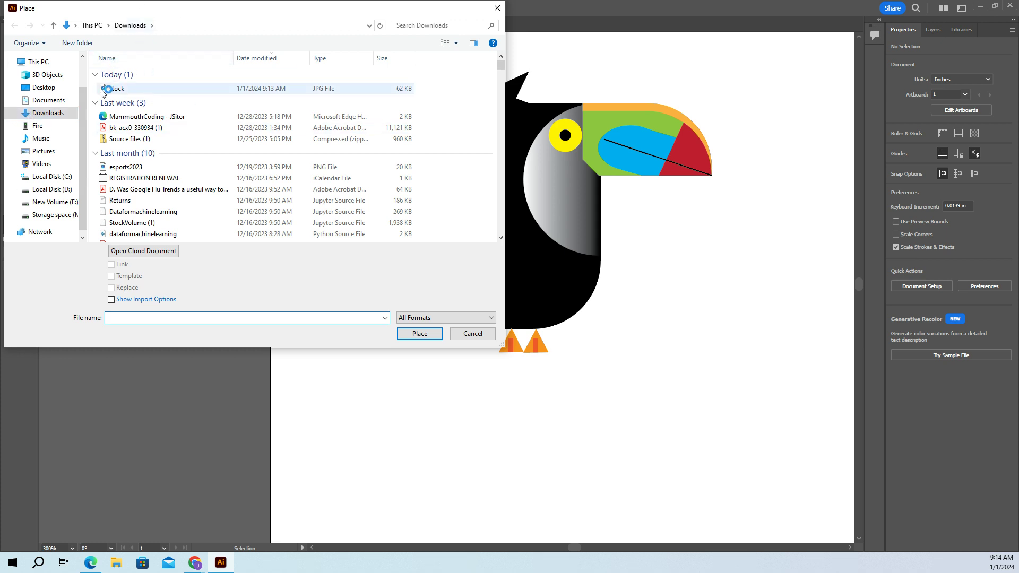
pyautogui.click(498, 9)
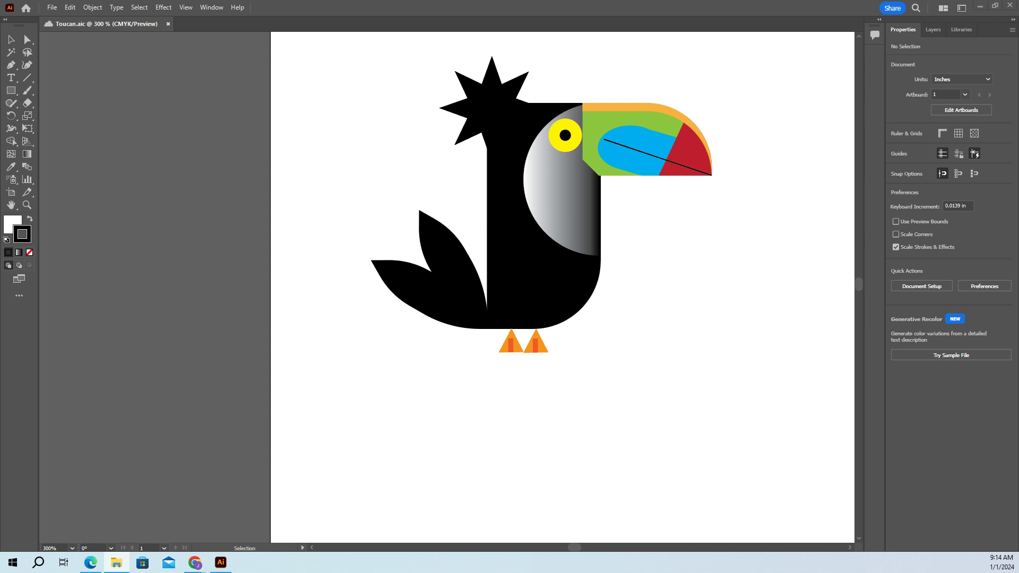
pyautogui.click(190, 565)
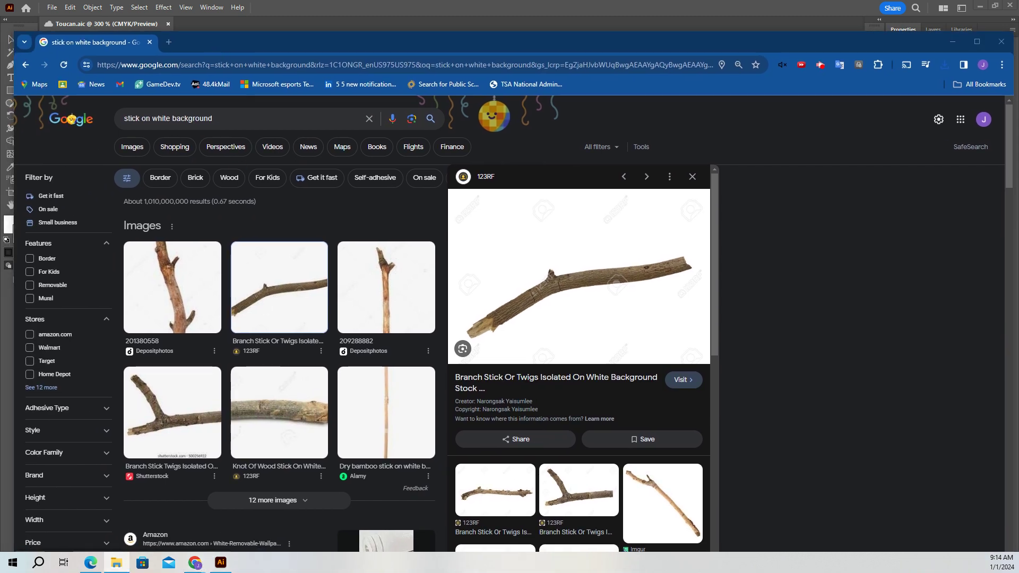
pyautogui.click(117, 563)
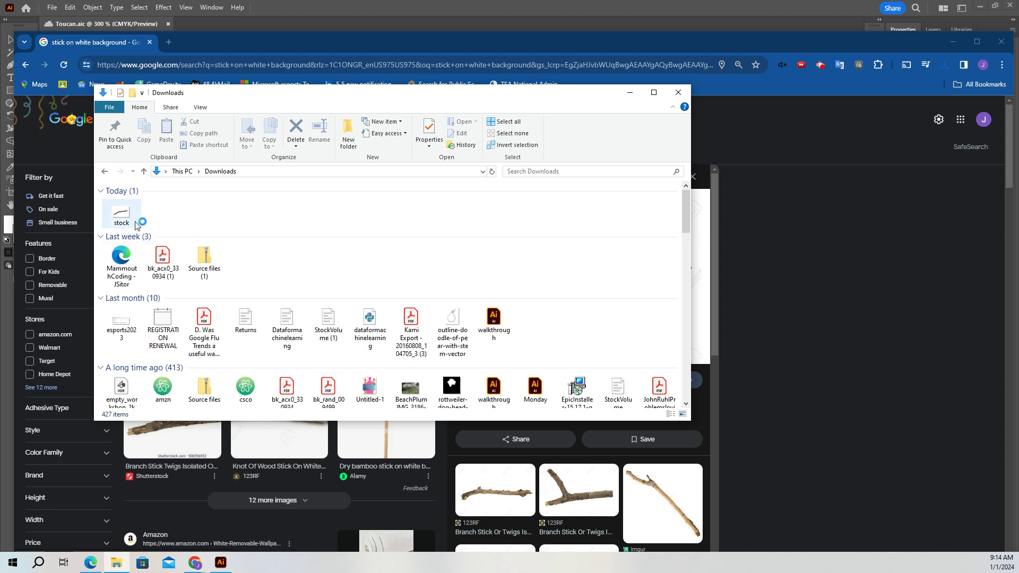
pyautogui.click(117, 215)
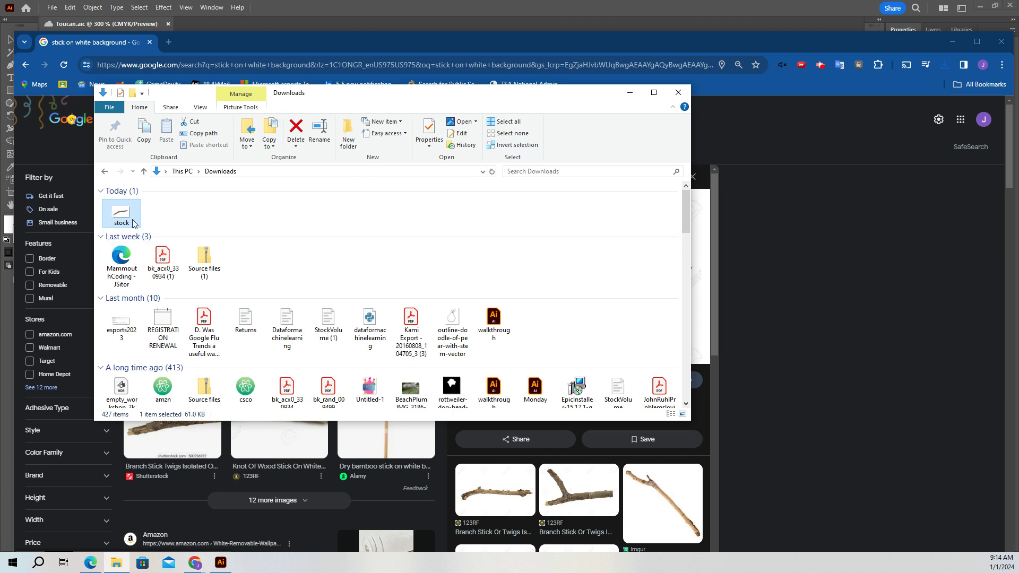
pyautogui.click(679, 93)
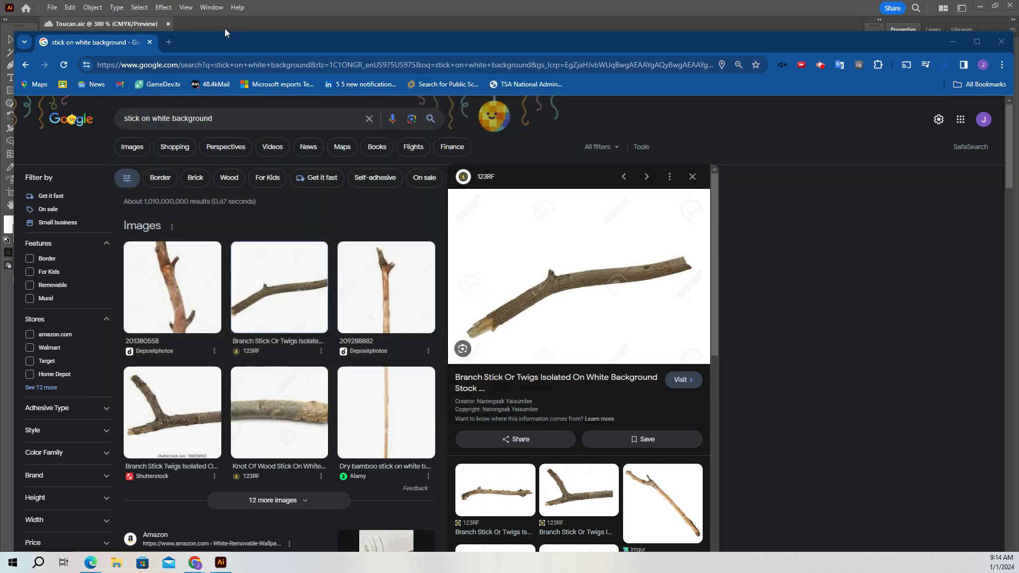
pyautogui.moveTo(225, 33); pyautogui.dragTo(1016, 95)
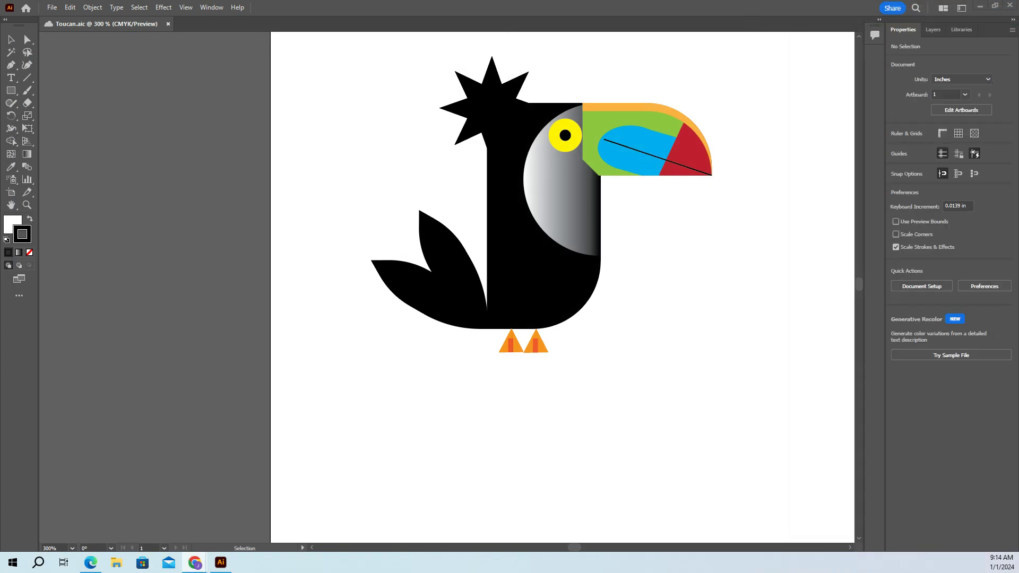
# Place stock.jpg as a linked image beneath the toucan and save Toucan.aic
pyautogui.click(51, 7)
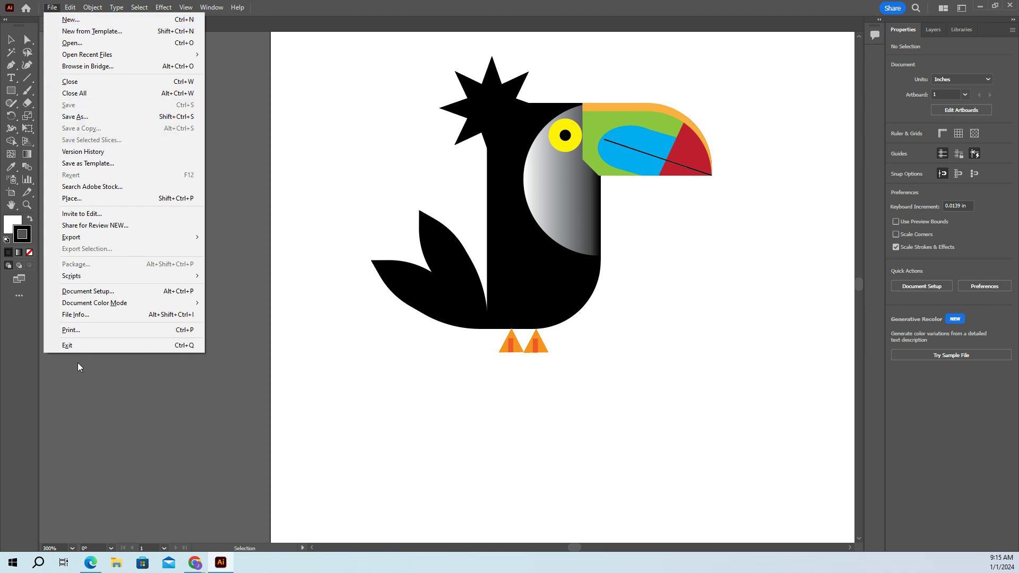
pyautogui.click(71, 199)
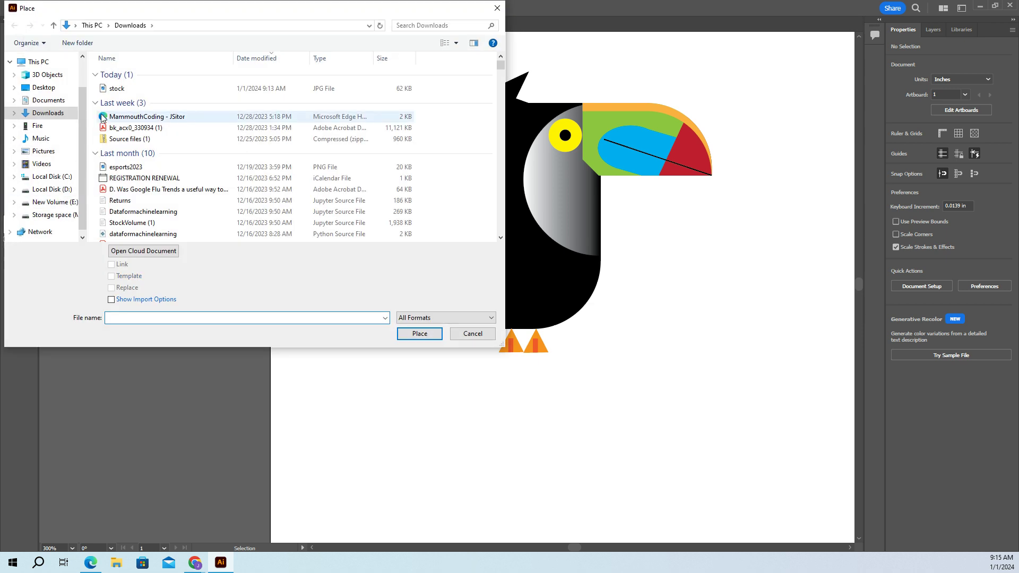
pyautogui.click(117, 89)
pyautogui.click(404, 338)
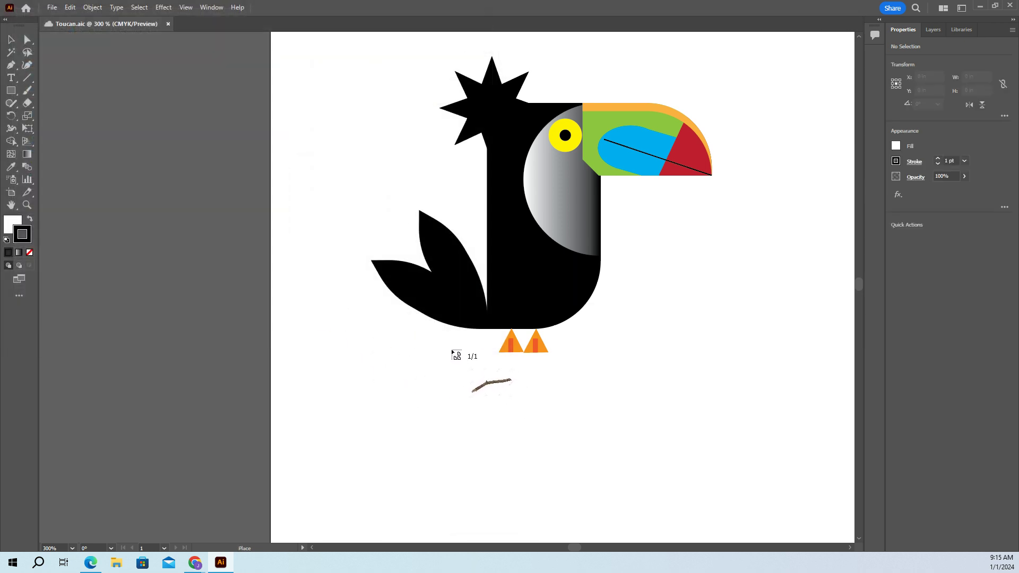
pyautogui.click(451, 348)
pyautogui.scroll(-2, 712, 346)
pyautogui.scroll(-3, 712, 346)
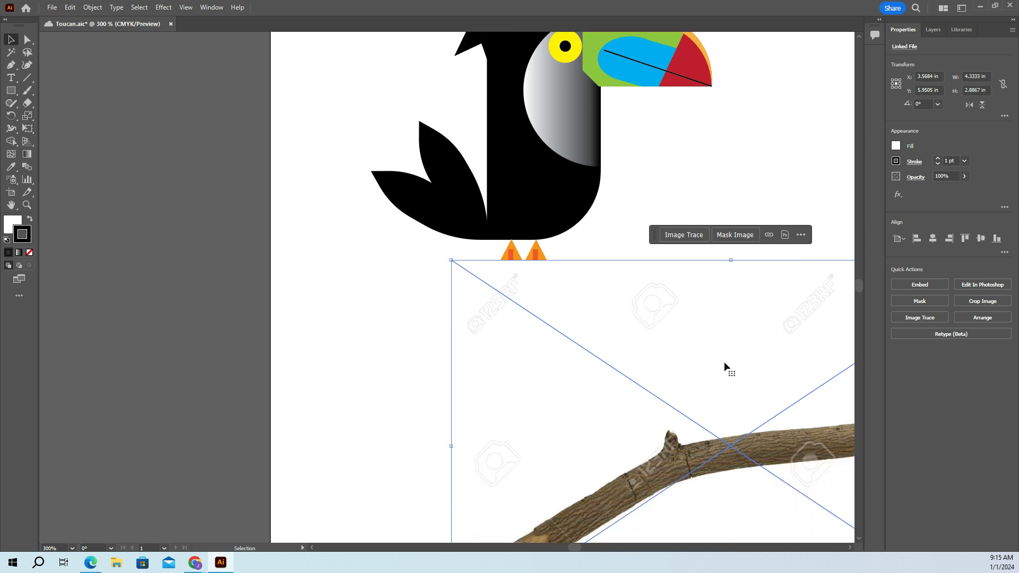
pyautogui.moveTo(713, 434)
pyautogui.mouseDown()
pyautogui.moveTo(502, 309)
pyautogui.moveTo(603, 303)
pyautogui.moveTo(609, 321)
pyautogui.moveTo(598, 322)
pyautogui.moveTo(657, 313)
pyautogui.moveTo(619, 301)
pyautogui.mouseUp()
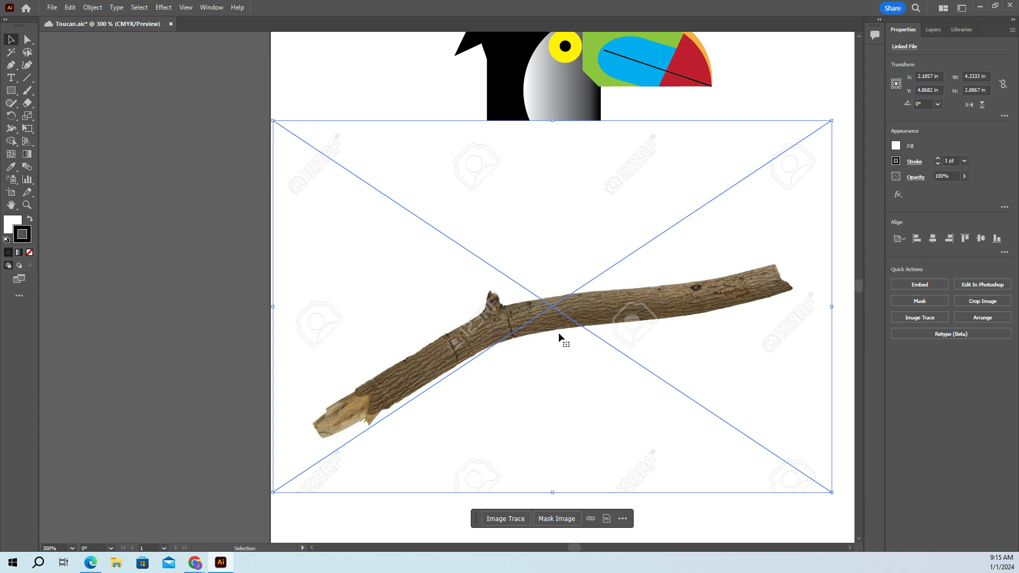
pyautogui.scroll(-1, 560, 334)
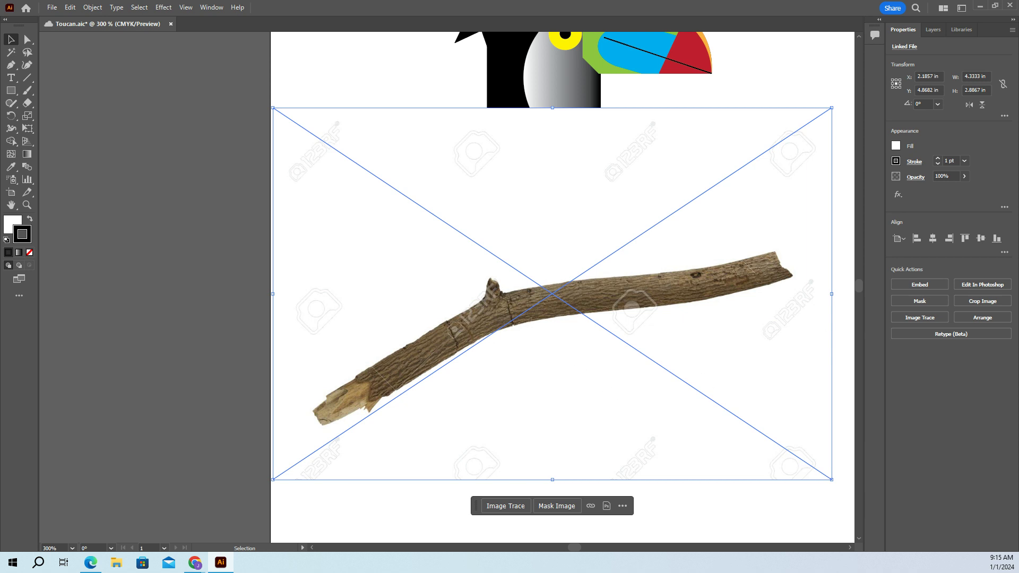
pyautogui.hotkey('ctrl', 's')
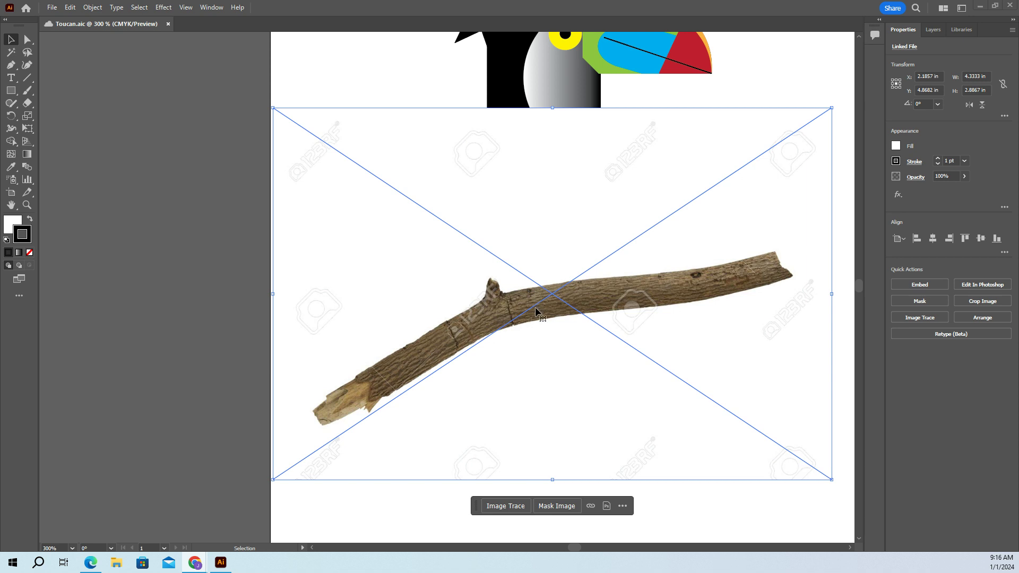
# Image-trace the stick photo using the Low Fidelity Photo preset, then open the Image Trace panel
pyautogui.click(513, 509)
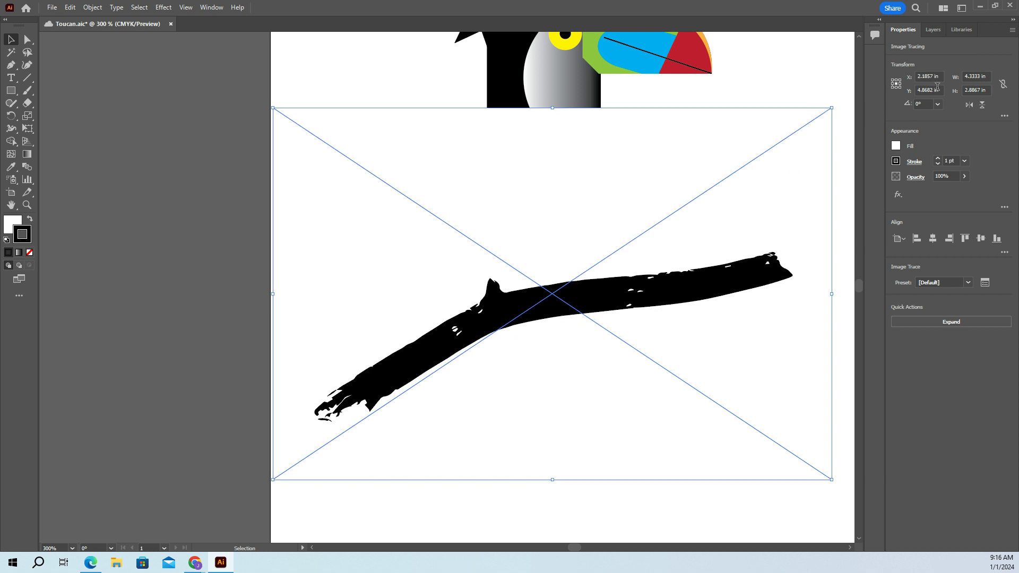
pyautogui.click(932, 29)
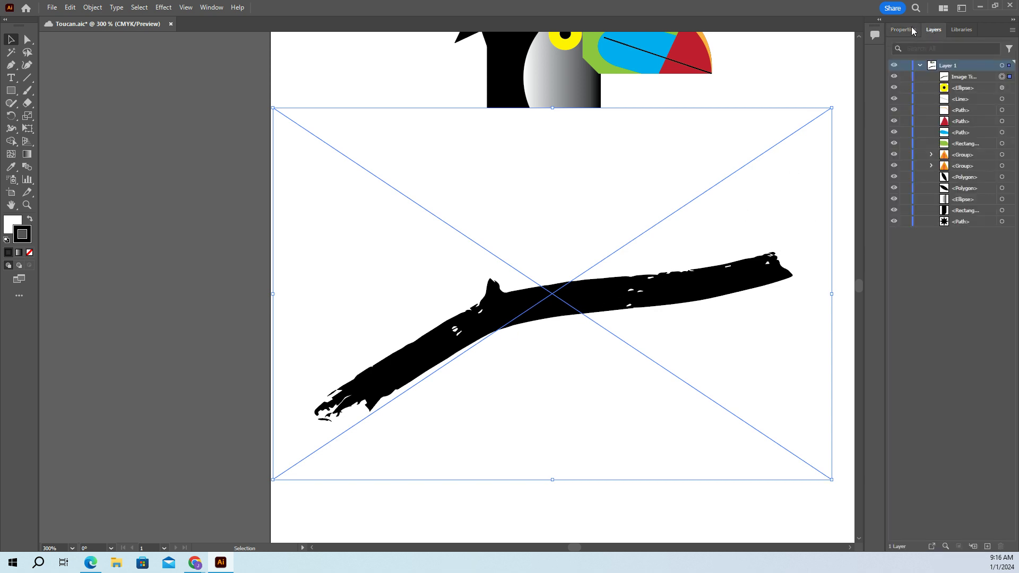
pyautogui.click(903, 30)
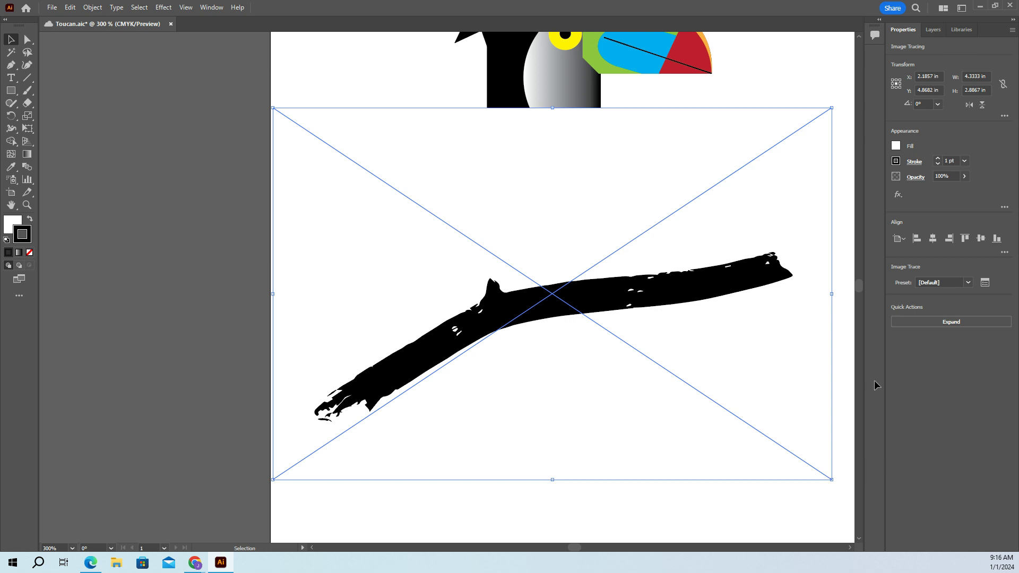
pyautogui.click(968, 282)
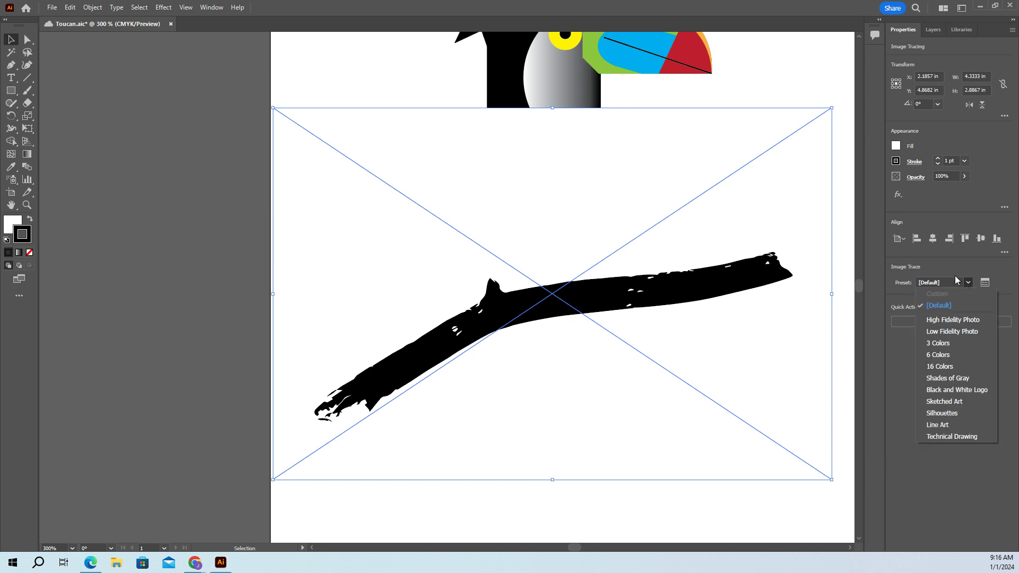
pyautogui.click(953, 330)
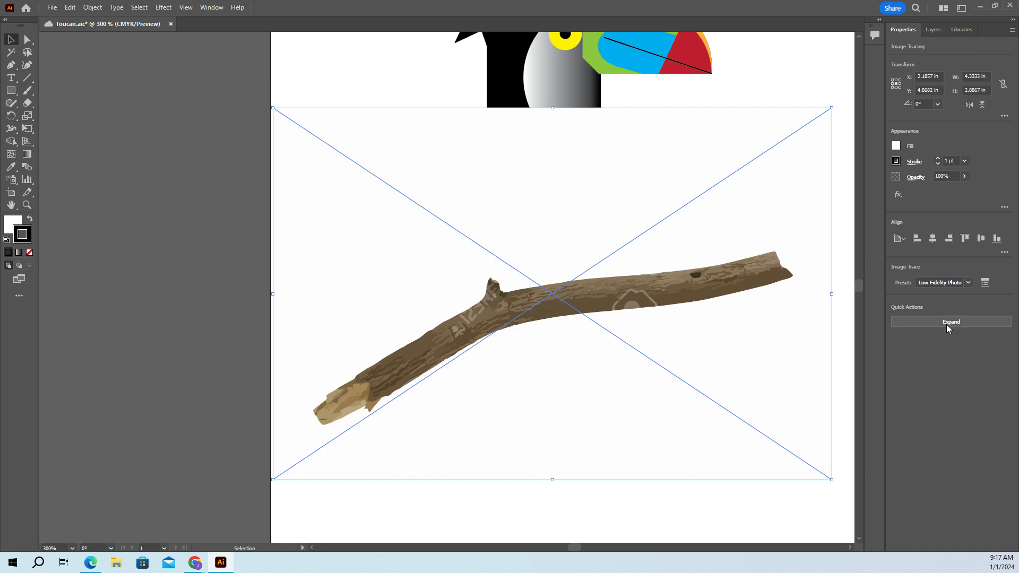
pyautogui.click(984, 282)
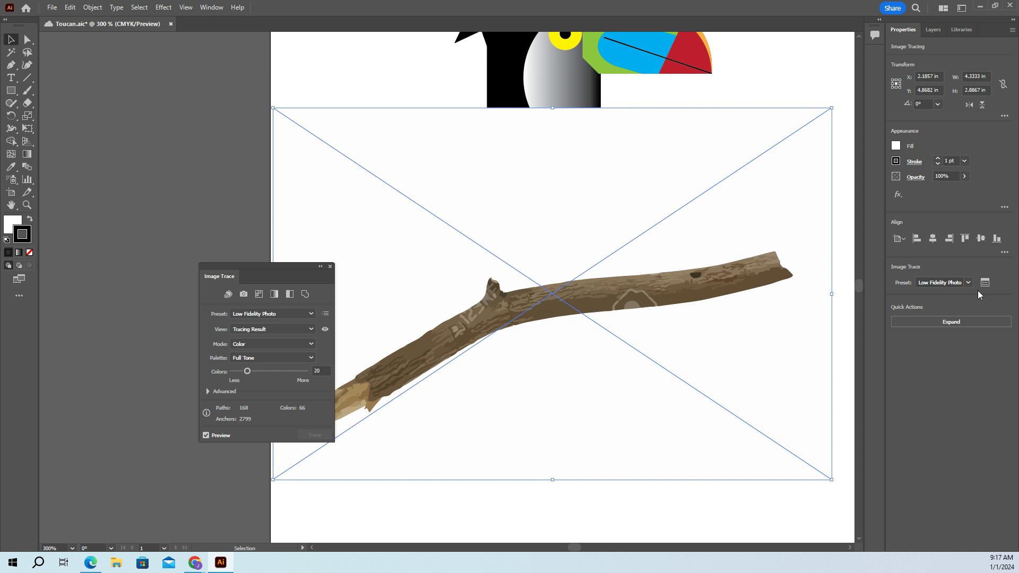
# Save past the linked-asset warning and reveal the Advanced trace settings (Colors 20, Noise 10 px)
pyautogui.hotkey('ctrl', 's')
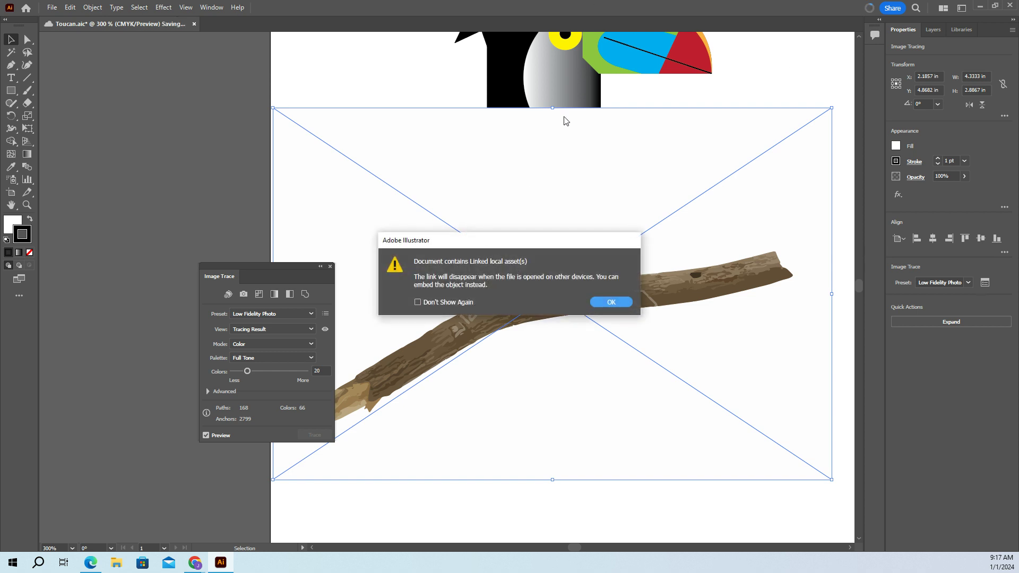
pyautogui.click(606, 301)
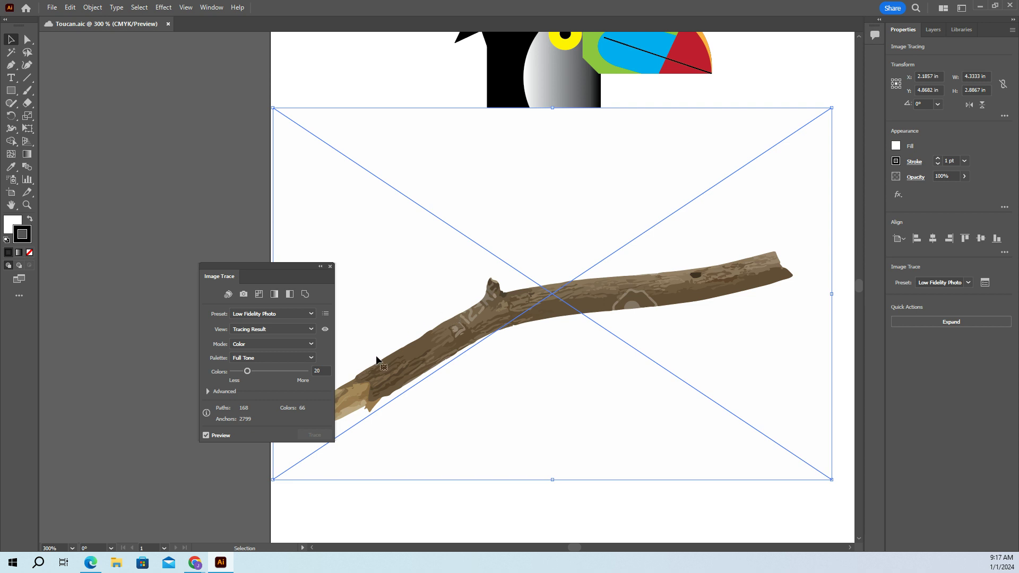
pyautogui.click(208, 392)
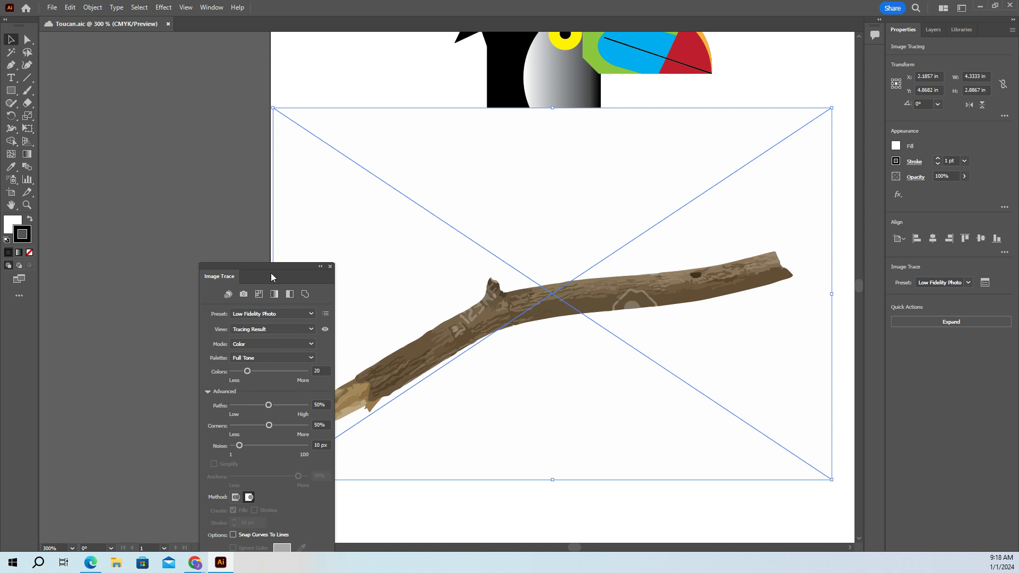
pyautogui.moveTo(270, 272)
pyautogui.mouseDown()
pyautogui.moveTo(287, 193)
pyautogui.moveTo(273, 137)
pyautogui.moveTo(274, 145)
pyautogui.mouseUp()
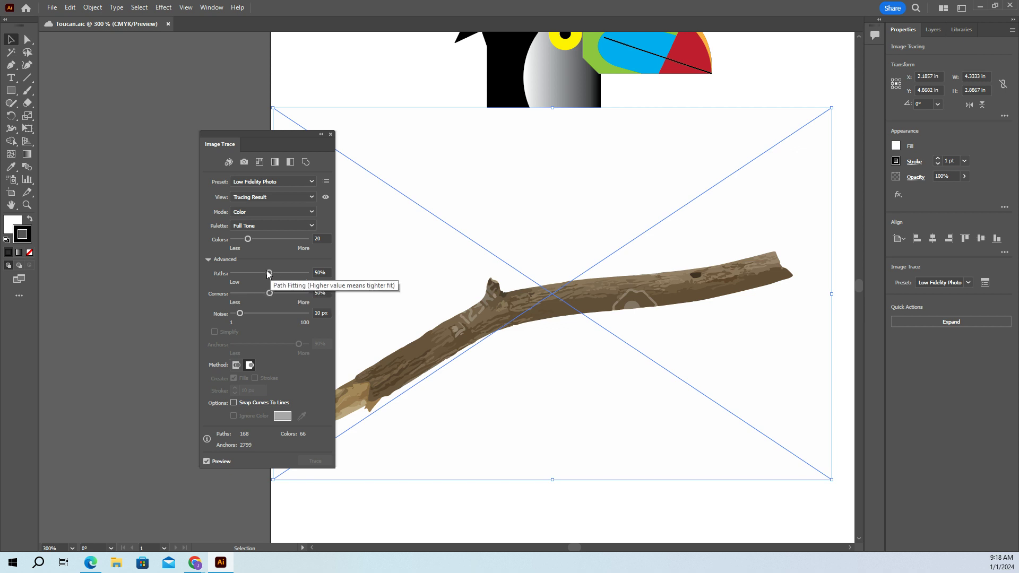
pyautogui.moveTo(269, 275); pyautogui.dragTo(302, 278)
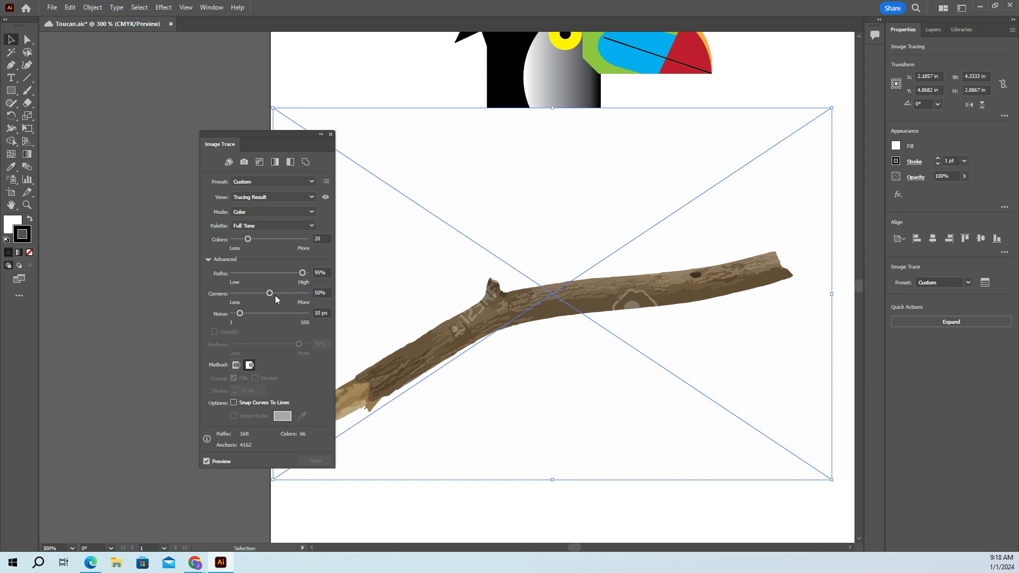
pyautogui.moveTo(270, 294); pyautogui.dragTo(290, 297)
pyautogui.click(317, 313)
pyautogui.press('BackSpace')
pyautogui.write('9')
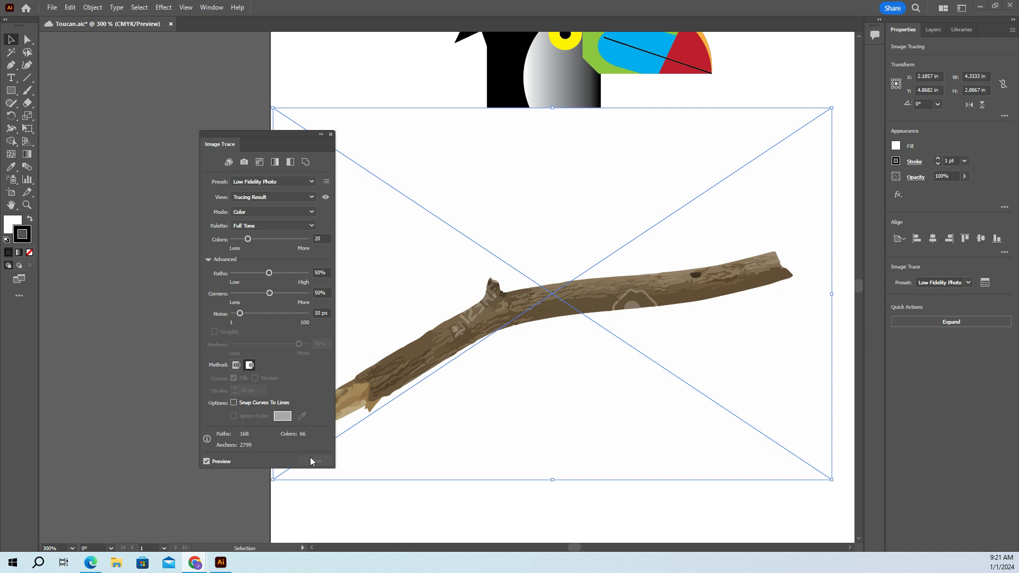
pyautogui.click(330, 135)
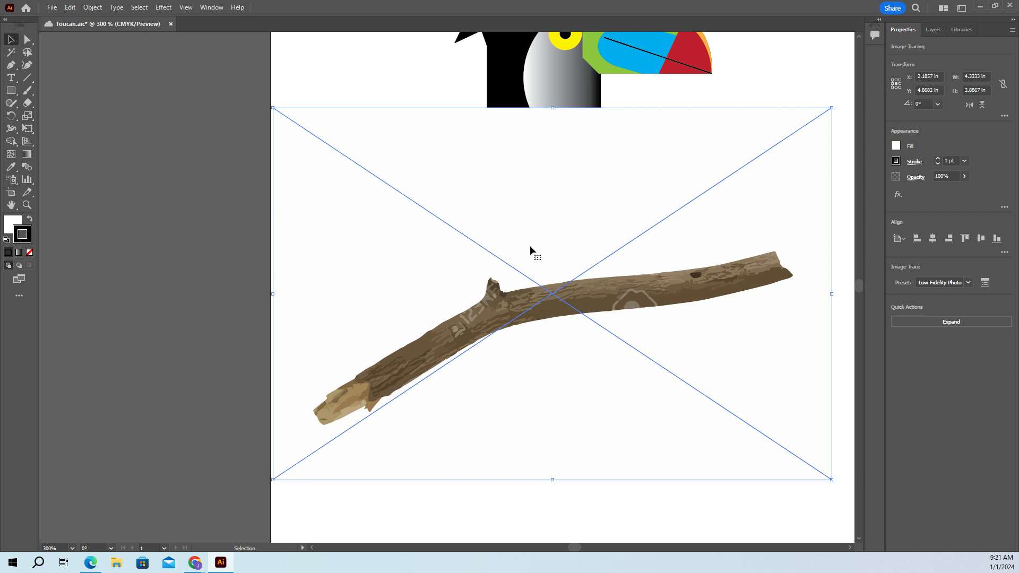
# Expand the traced branch into vector paths and ungroup them
pyautogui.click(910, 321)
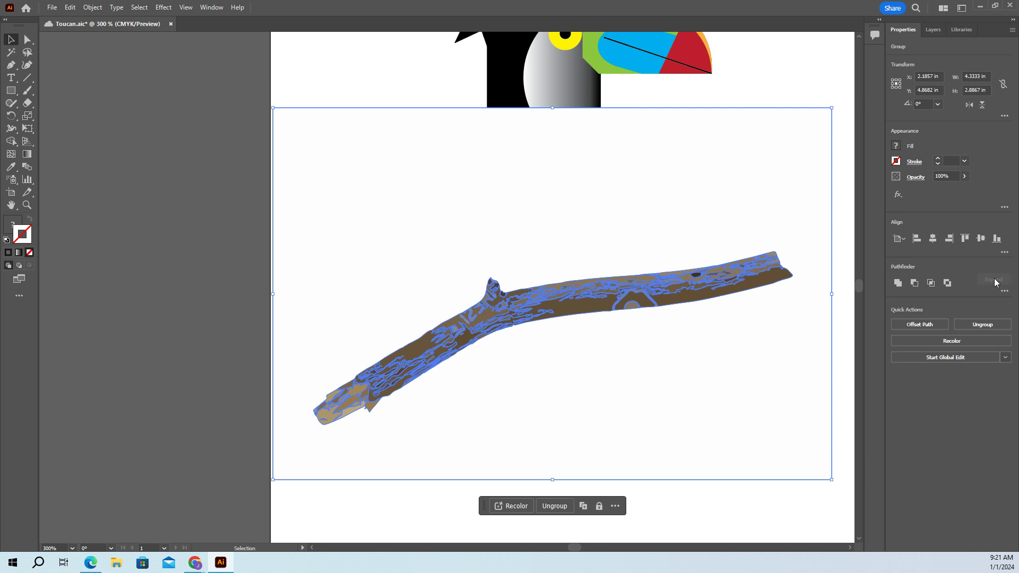
pyautogui.click(979, 325)
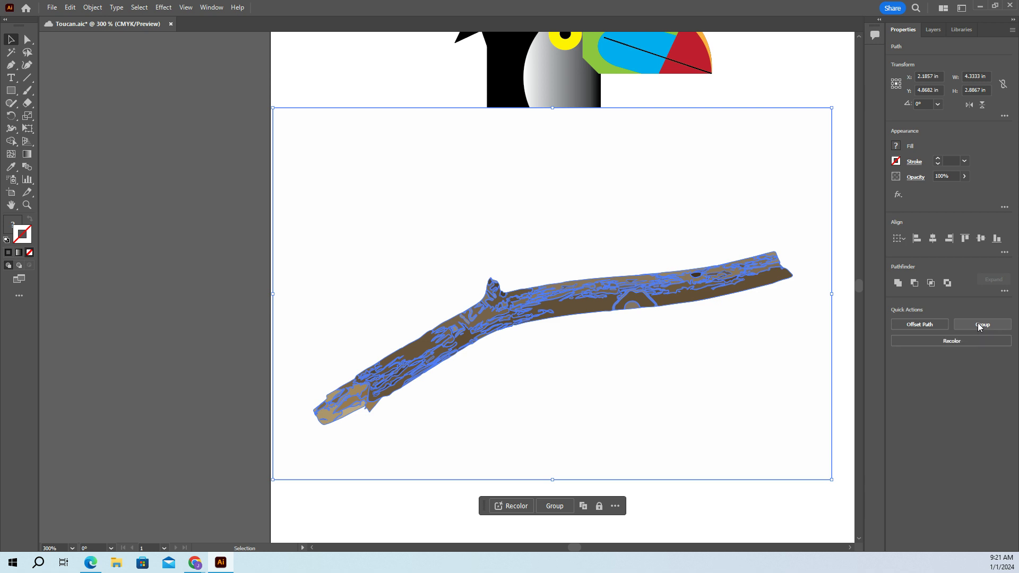
# Deselect all, drag the white background box away from the toucan, and delete it
pyautogui.click(143, 9)
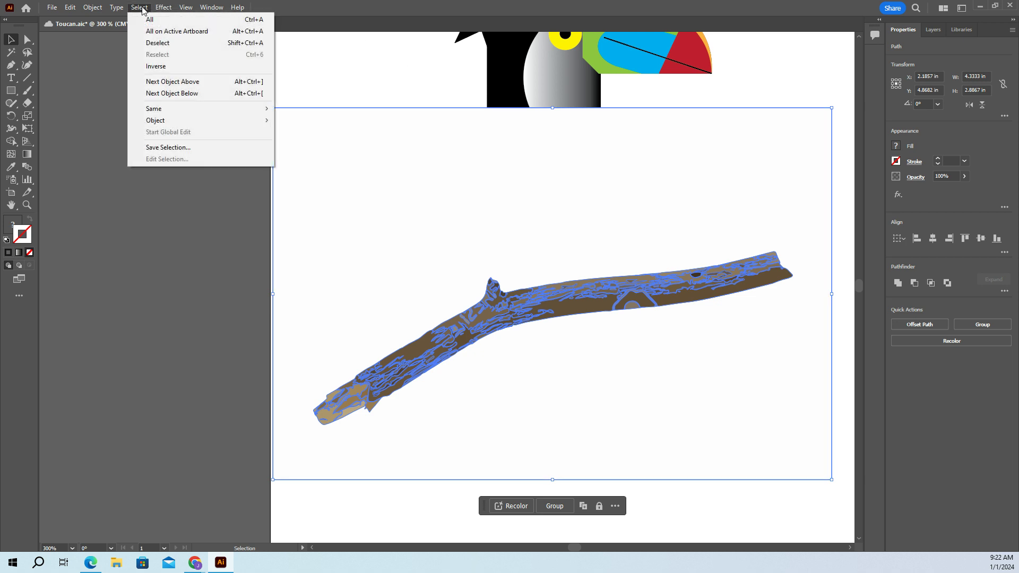
pyautogui.click(158, 41)
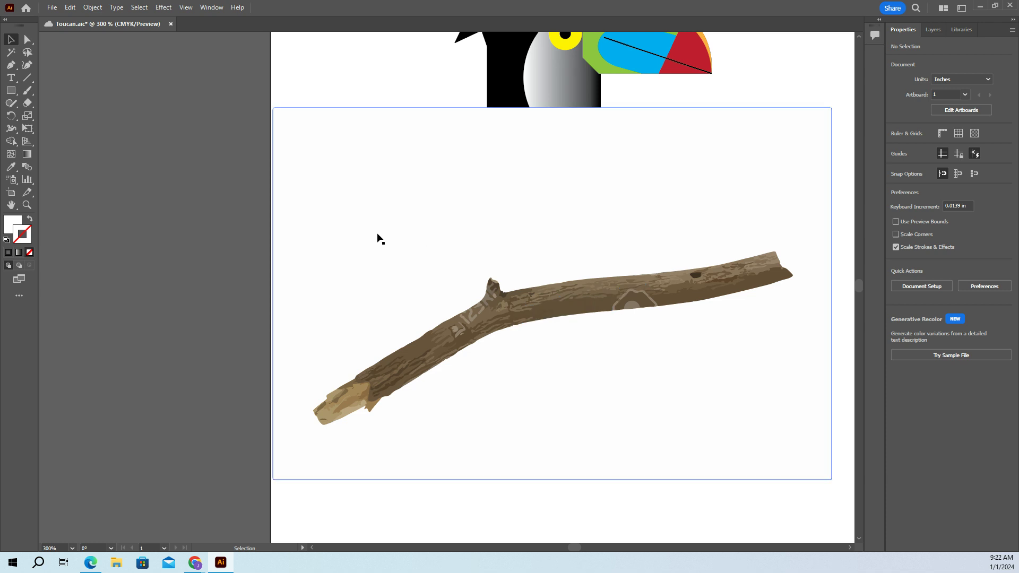
pyautogui.moveTo(378, 237); pyautogui.dragTo(230, 245)
pyautogui.moveTo(432, 194); pyautogui.dragTo(354, 156)
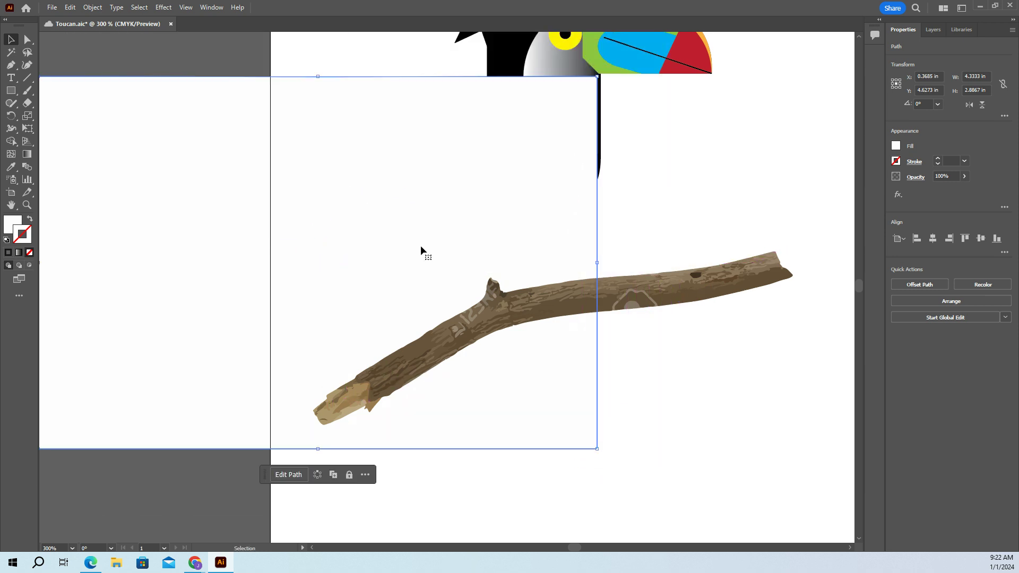
pyautogui.press('Delete')
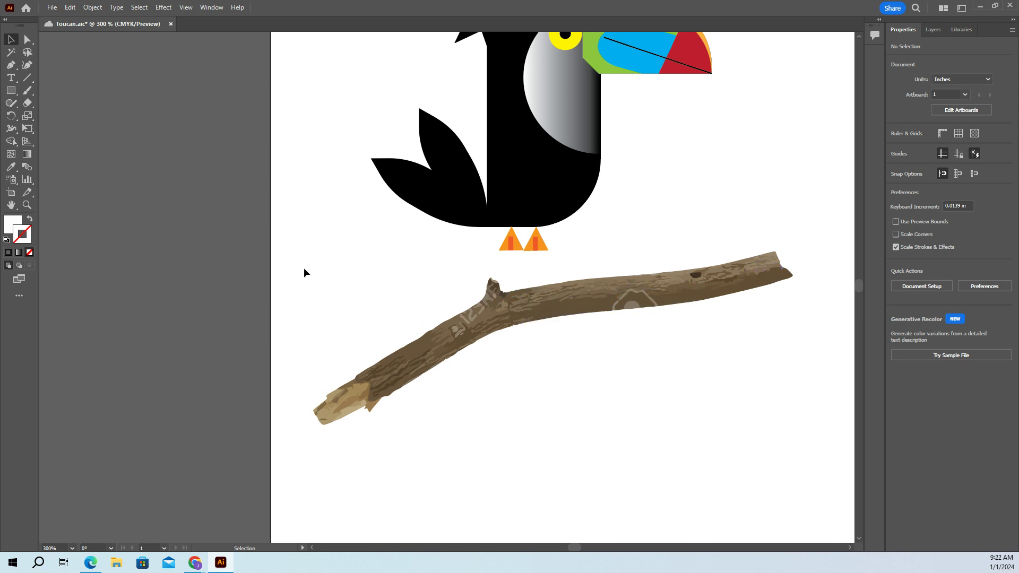
pyautogui.moveTo(304, 272); pyautogui.dragTo(790, 458)
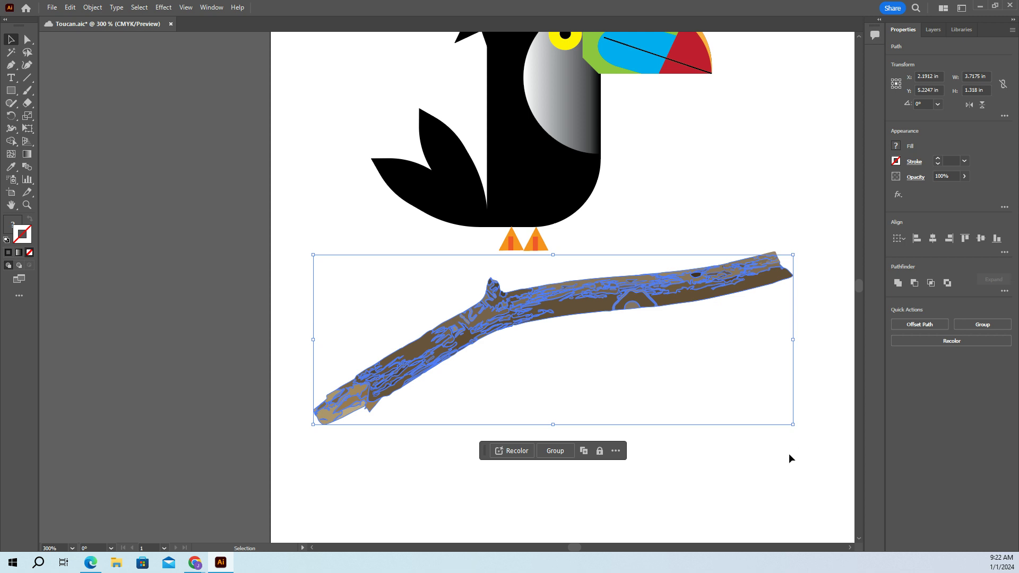
# Show the Layers panel and expand Layer 1 to list the branch paths
pyautogui.click(780, 460)
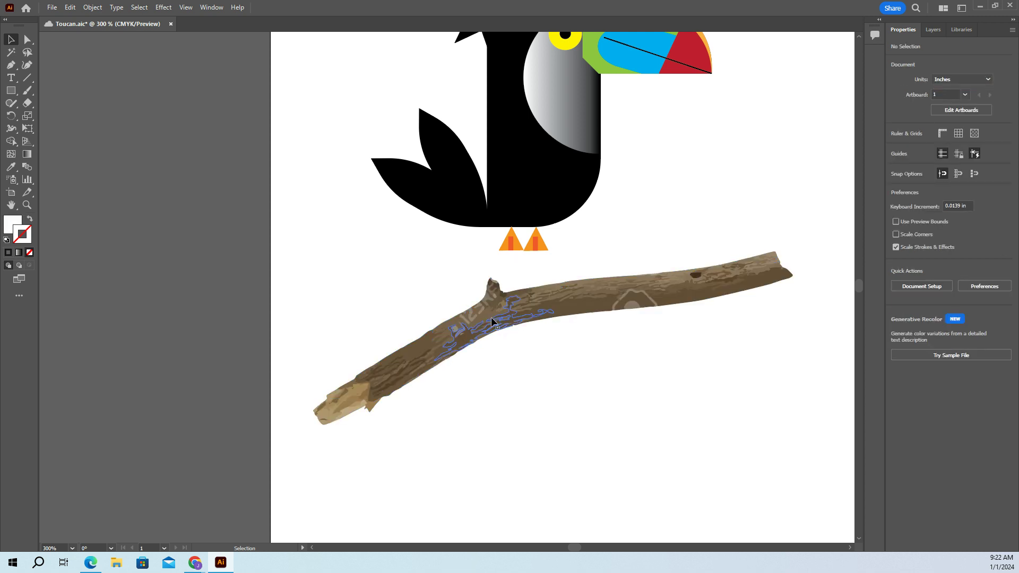
pyautogui.click(932, 30)
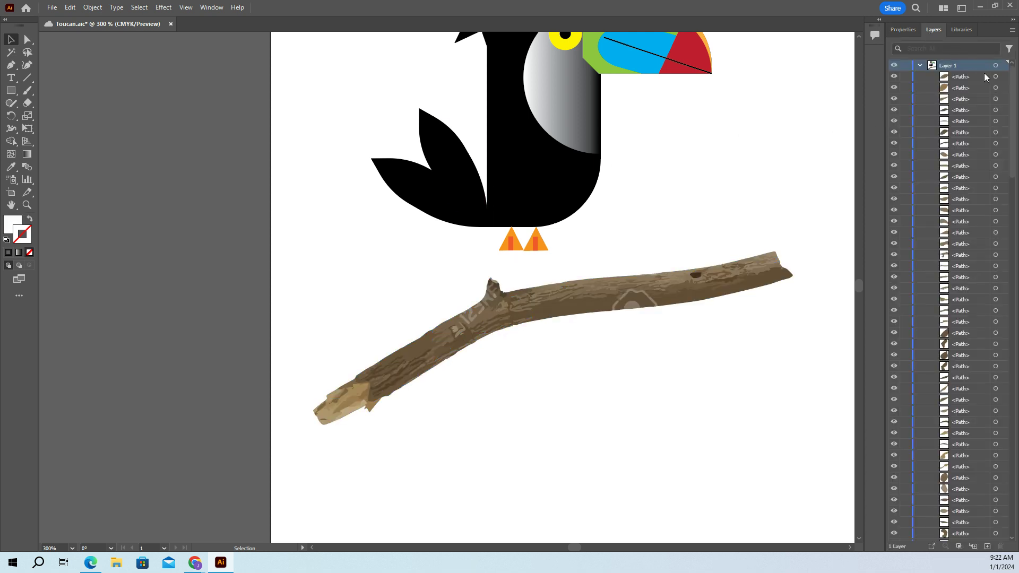
pyautogui.click(962, 78)
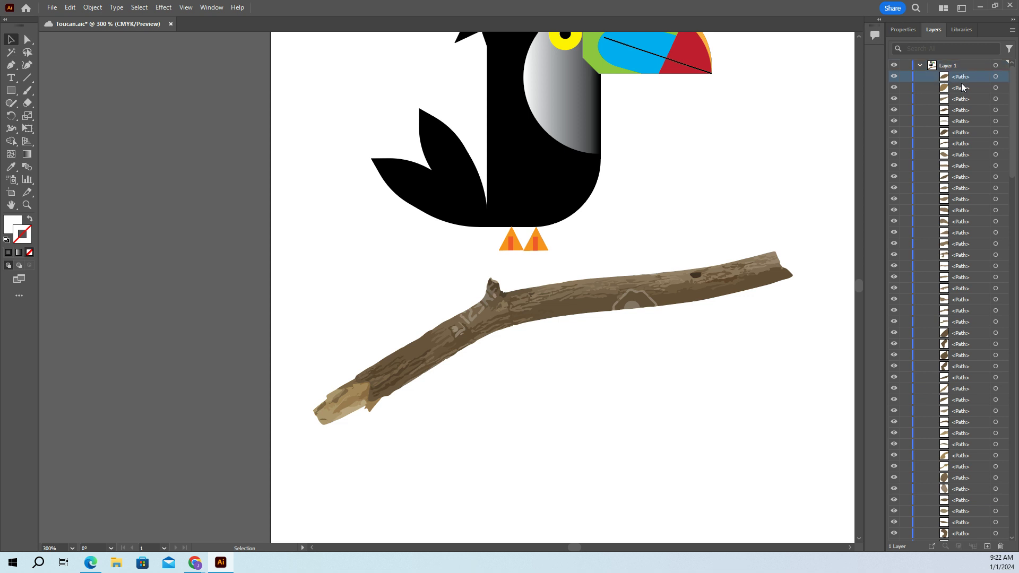
pyautogui.click(920, 66)
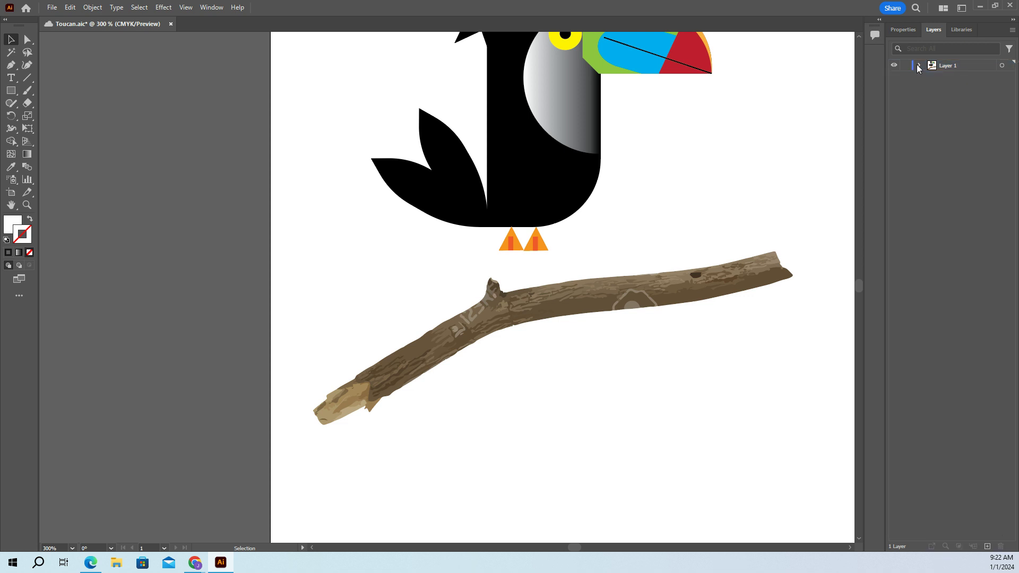
pyautogui.click(919, 66)
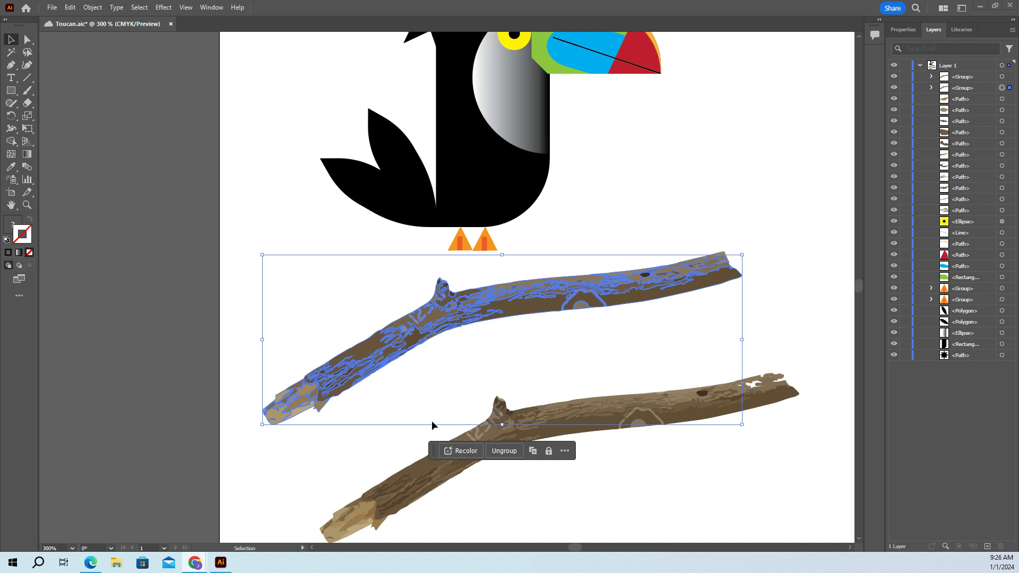
# Ungroup the upper branch and pick out the small pieces at its knot
pyautogui.click(504, 450)
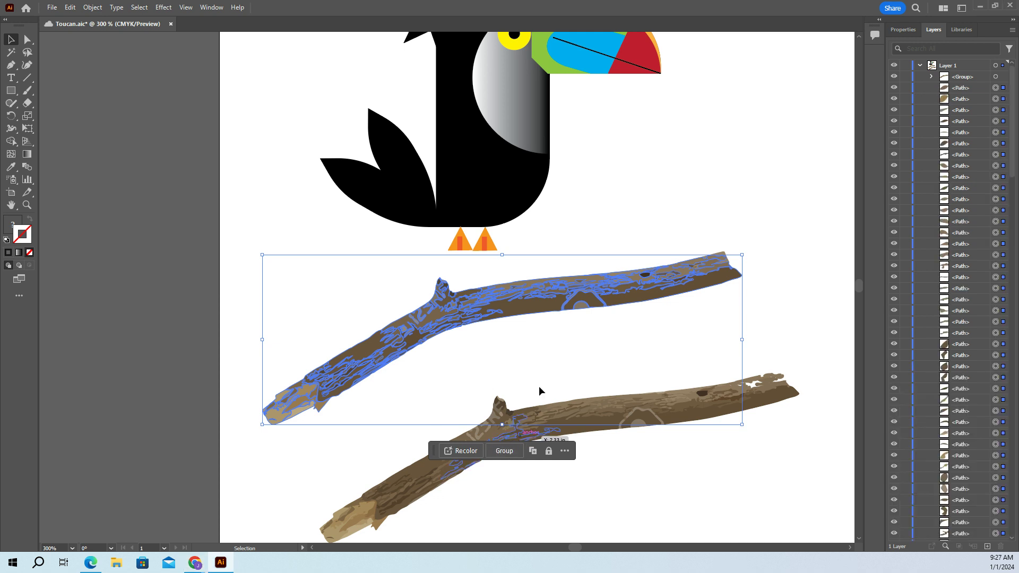
pyautogui.click(546, 351)
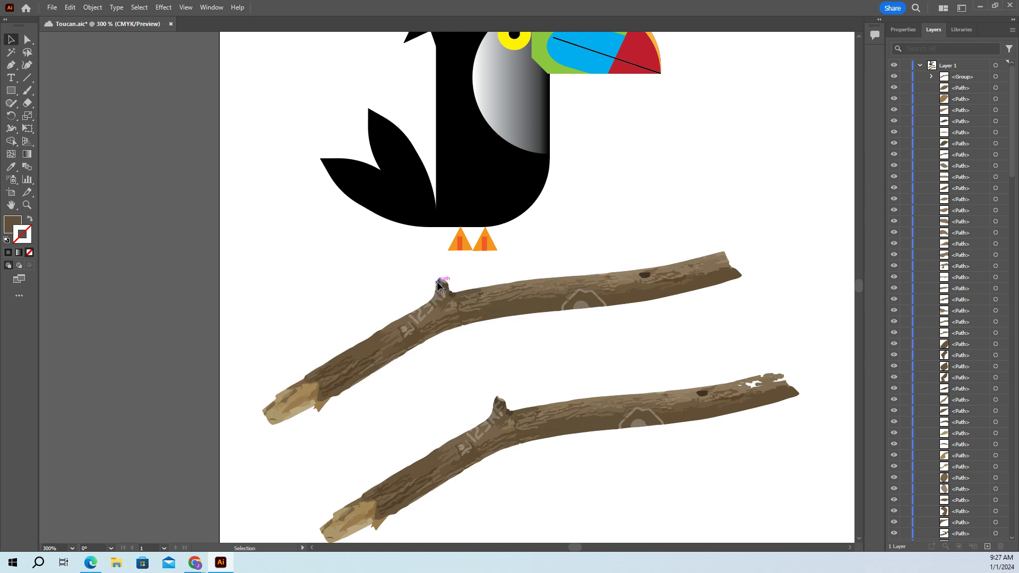
pyautogui.click(438, 285)
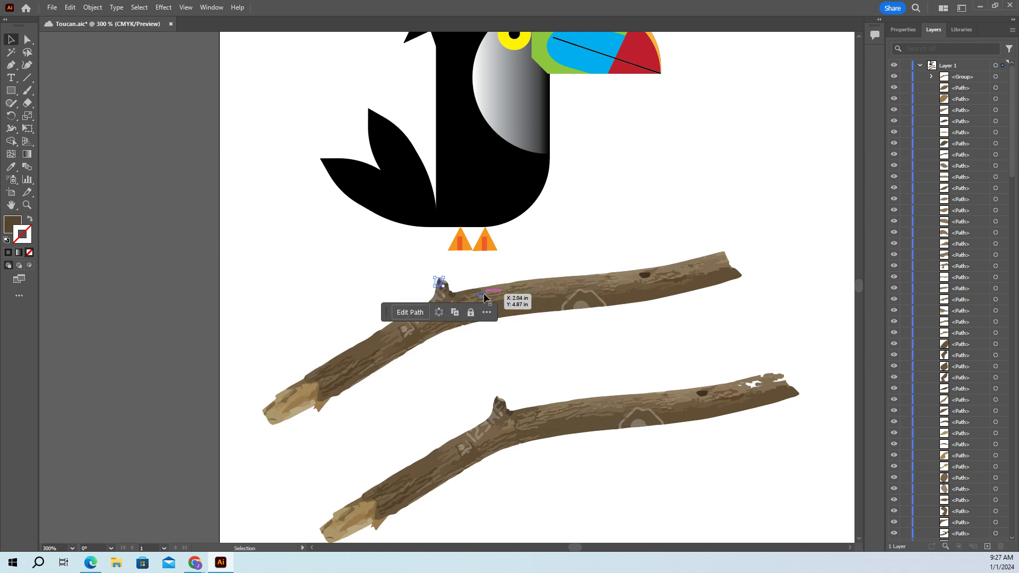
pyautogui.click(444, 283)
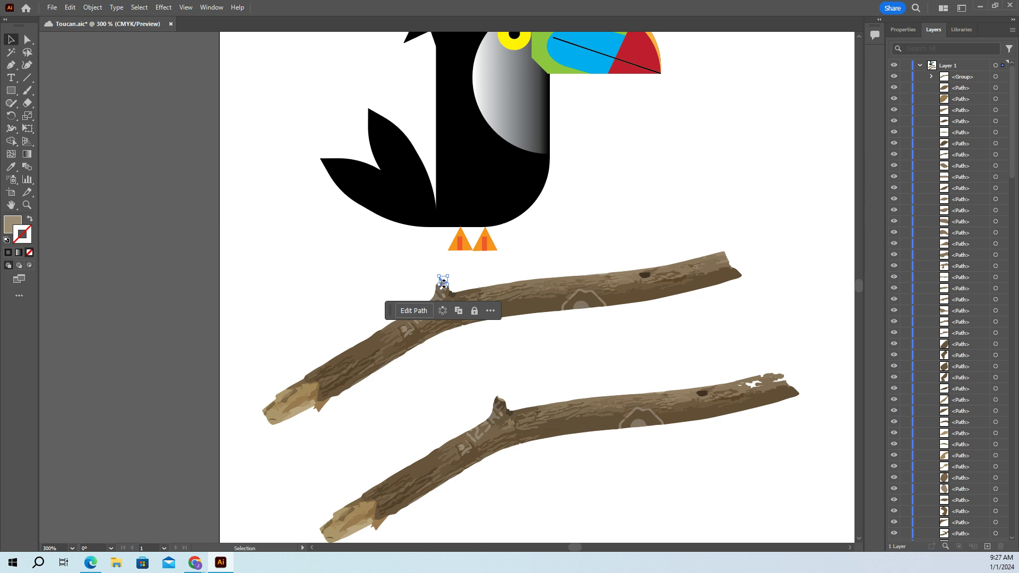
pyautogui.click(432, 282)
pyautogui.click(441, 289)
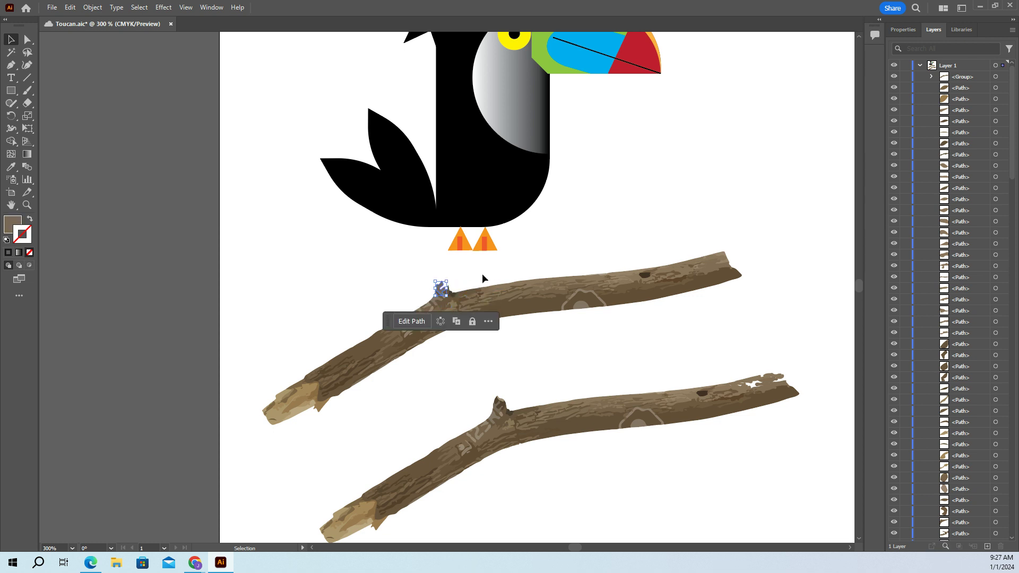
pyautogui.click(483, 278)
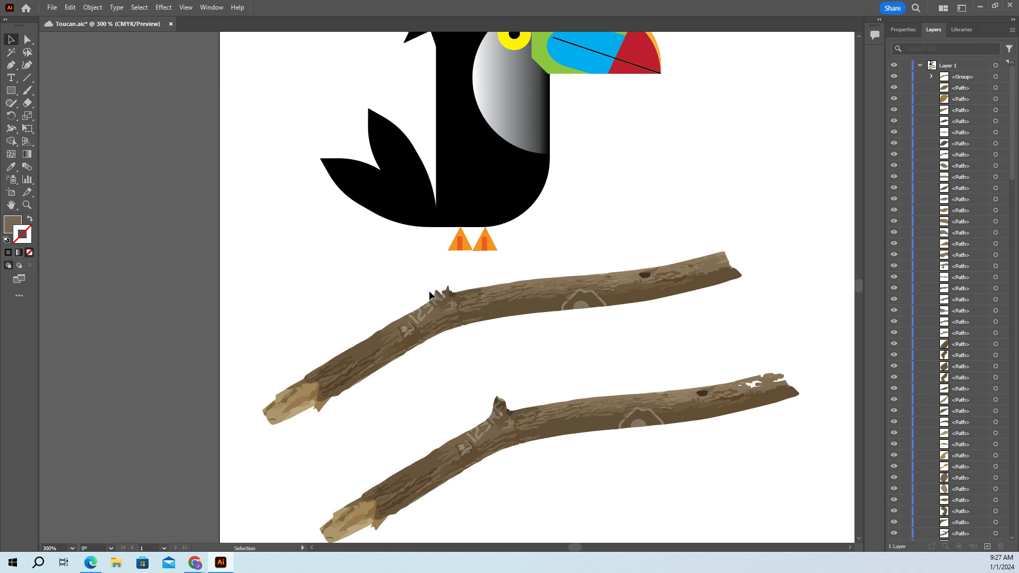
# Delete a knot piece, then undo to restore it
pyautogui.click(438, 291)
pyautogui.click(445, 289)
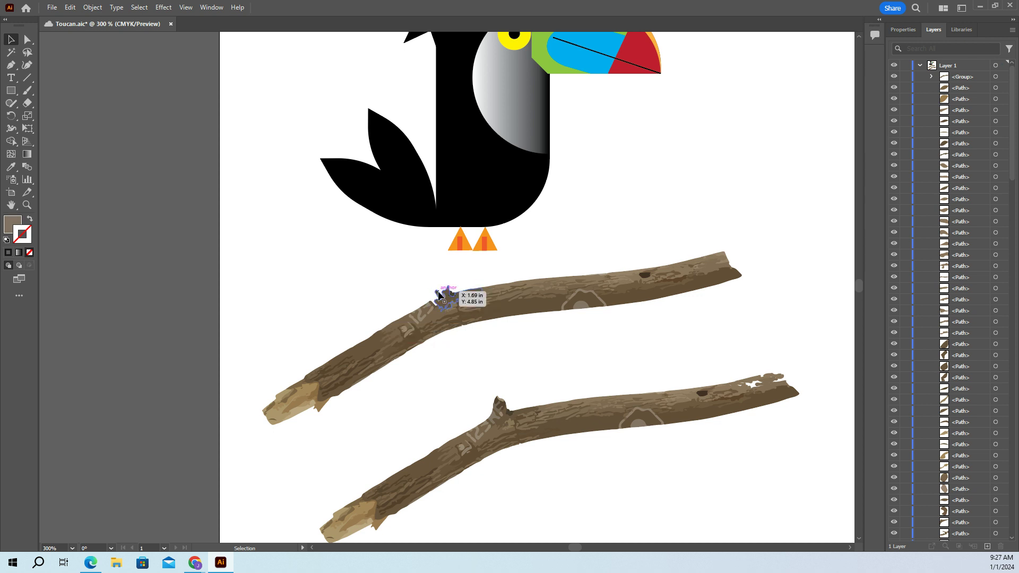
pyautogui.click(438, 295)
pyautogui.press('Delete')
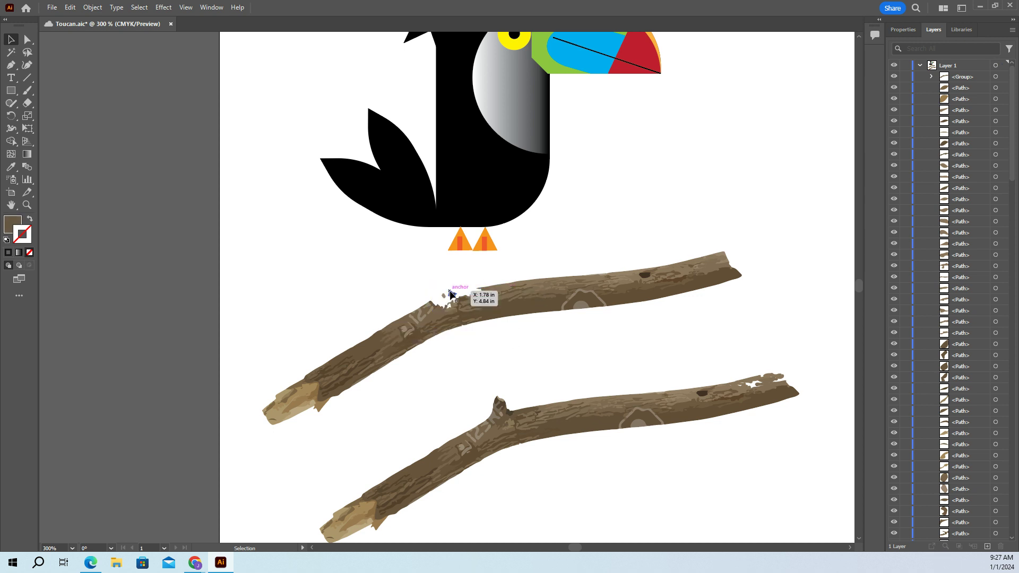
pyautogui.hotkey('ctrl', 'z')
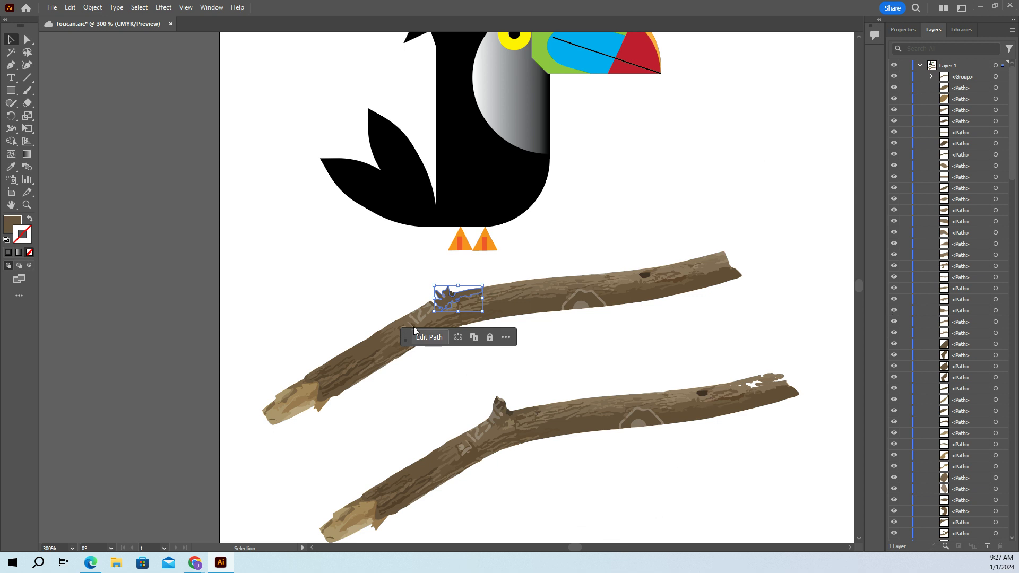
# Marquee-select all pieces of the upper branch, separating them from the lower copy
pyautogui.click(332, 287)
pyautogui.moveTo(249, 290); pyautogui.dragTo(783, 382)
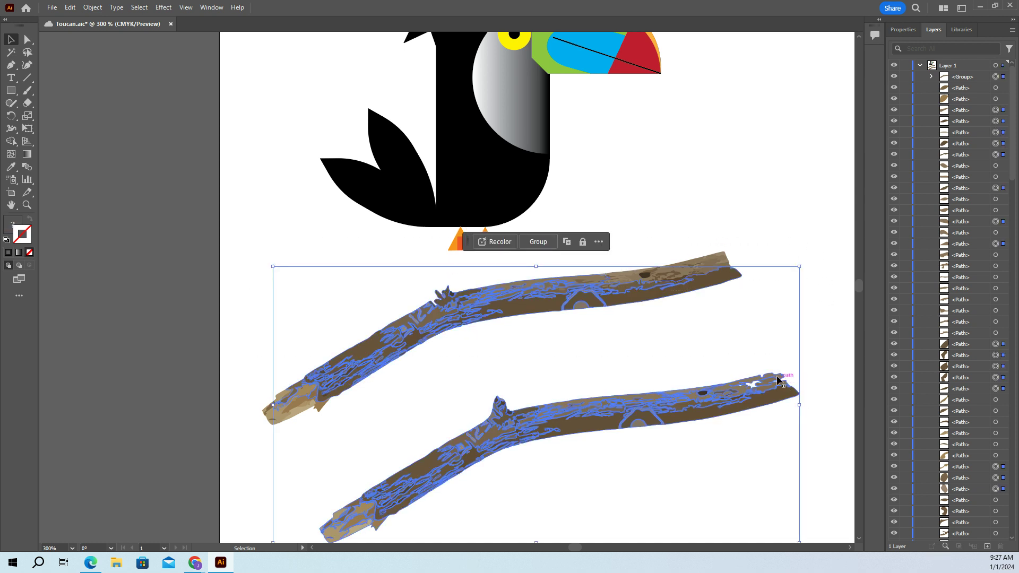
pyautogui.click(780, 245)
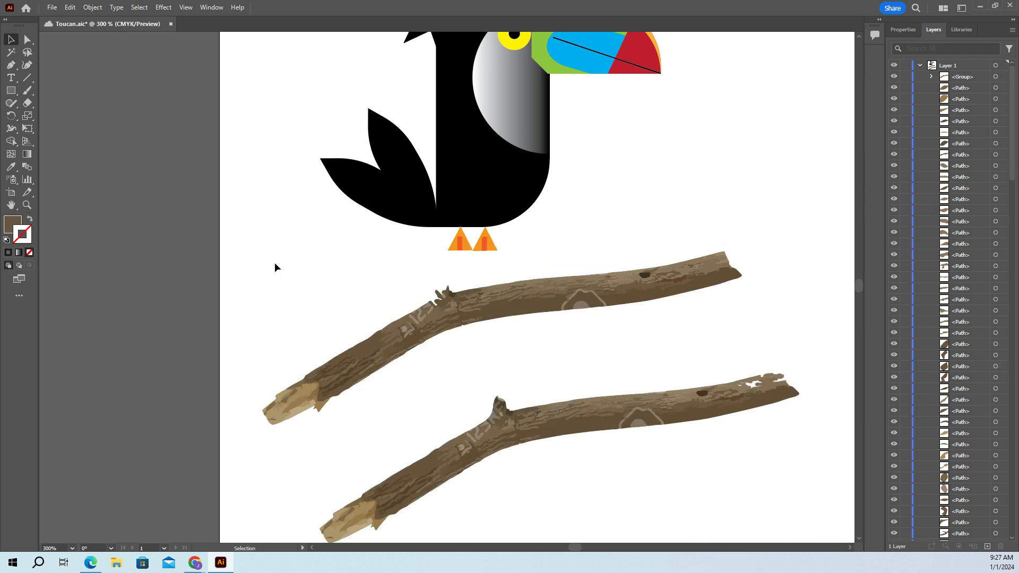
pyautogui.moveTo(276, 258); pyautogui.dragTo(746, 344)
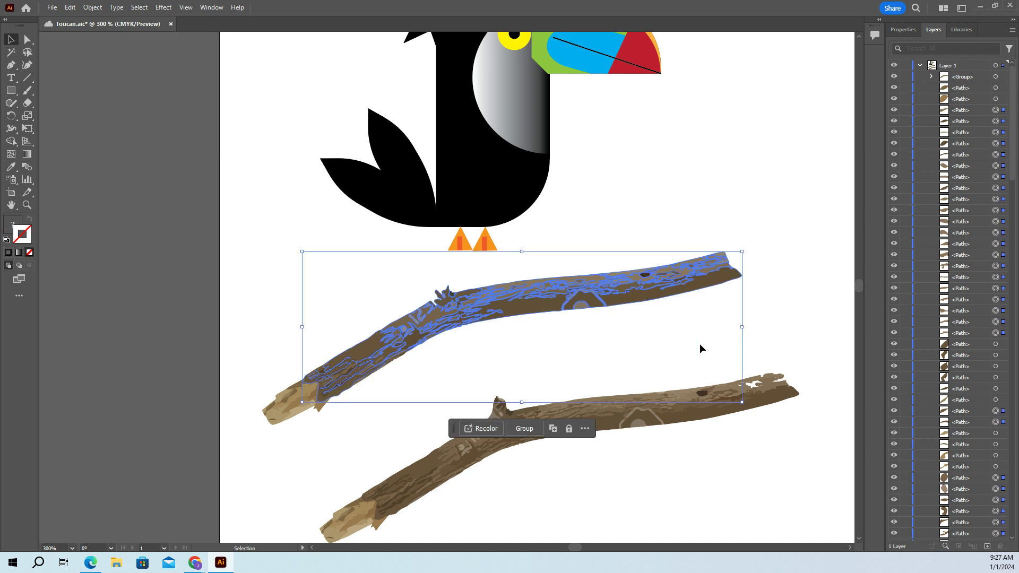
pyautogui.click(251, 397)
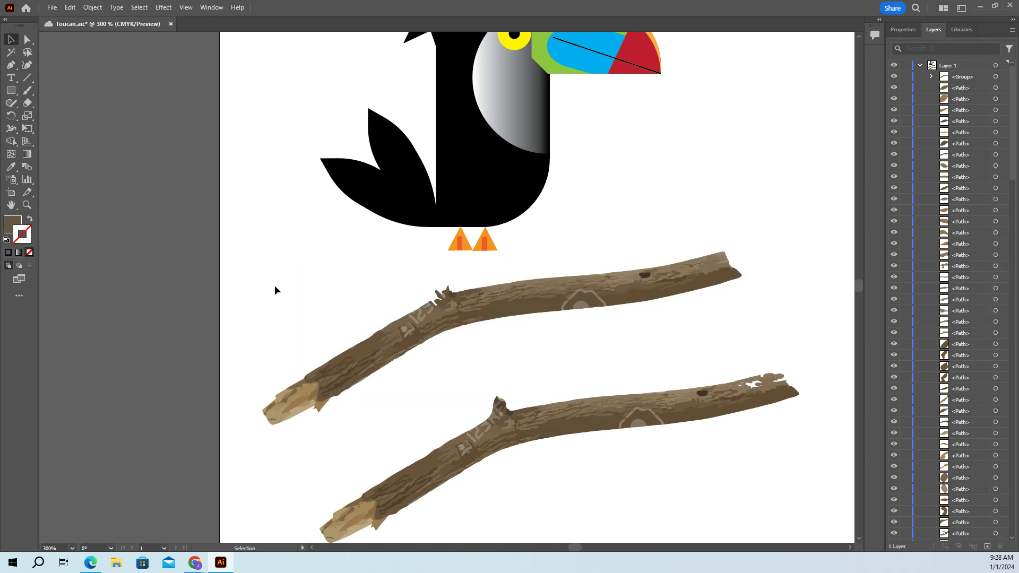
pyautogui.moveTo(264, 258); pyautogui.dragTo(791, 351)
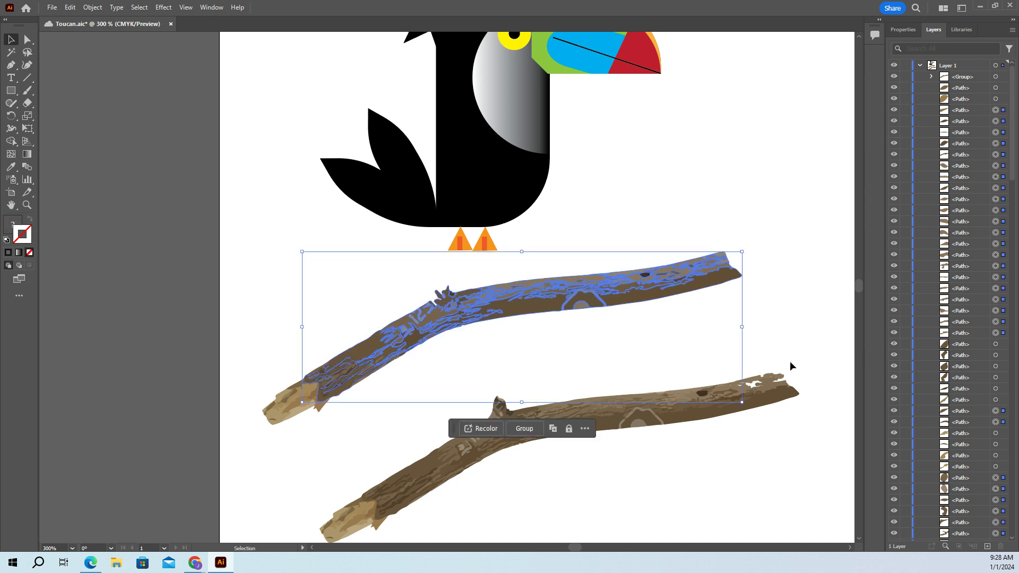
pyautogui.scroll(-1, 722, 415)
# Drag the lower branch copy down and right, then reselect the whole upper branch
pyautogui.click(671, 476)
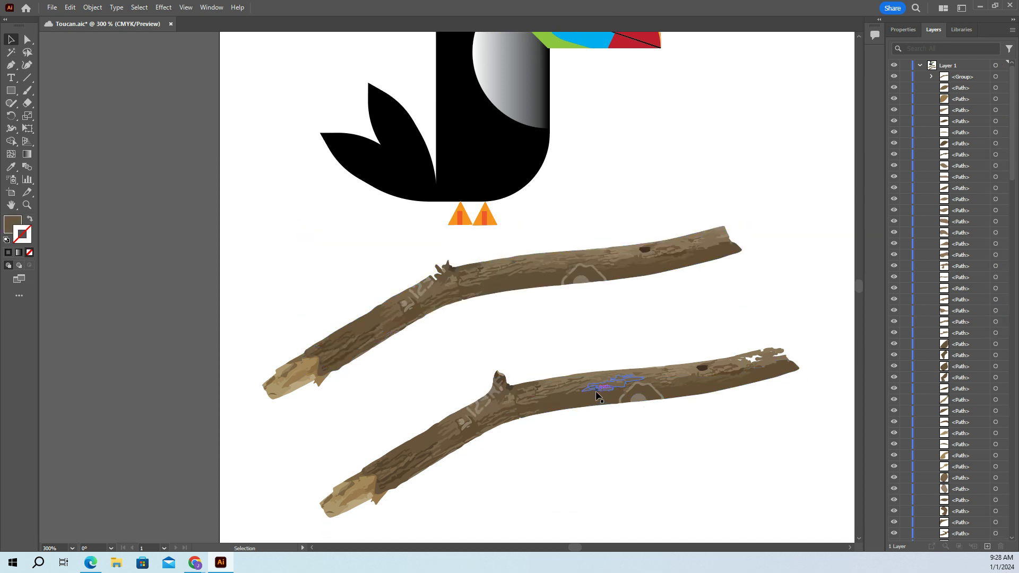
pyautogui.click(574, 402)
pyautogui.moveTo(574, 402); pyautogui.dragTo(624, 508)
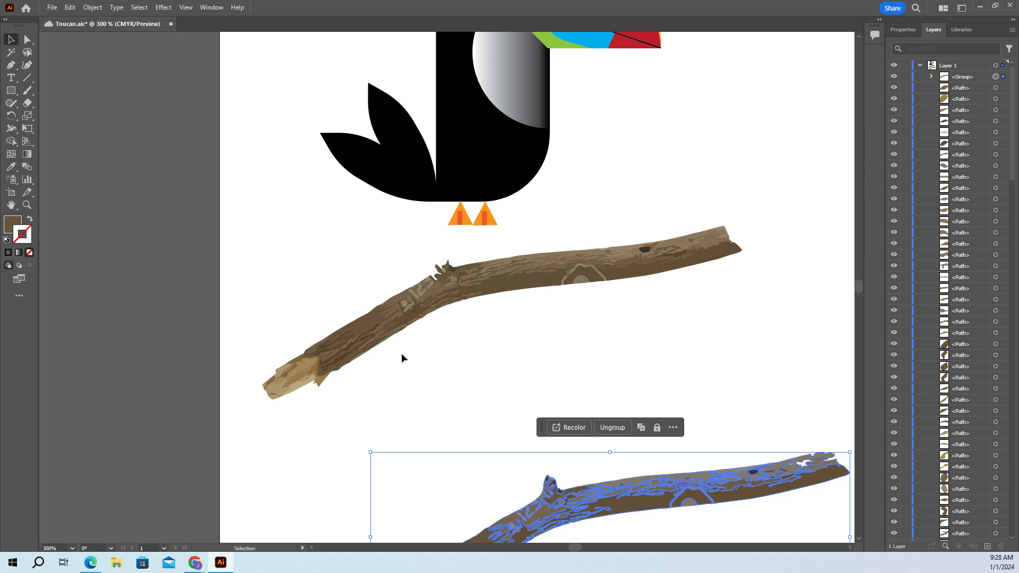
pyautogui.moveTo(226, 234); pyautogui.dragTo(808, 400)
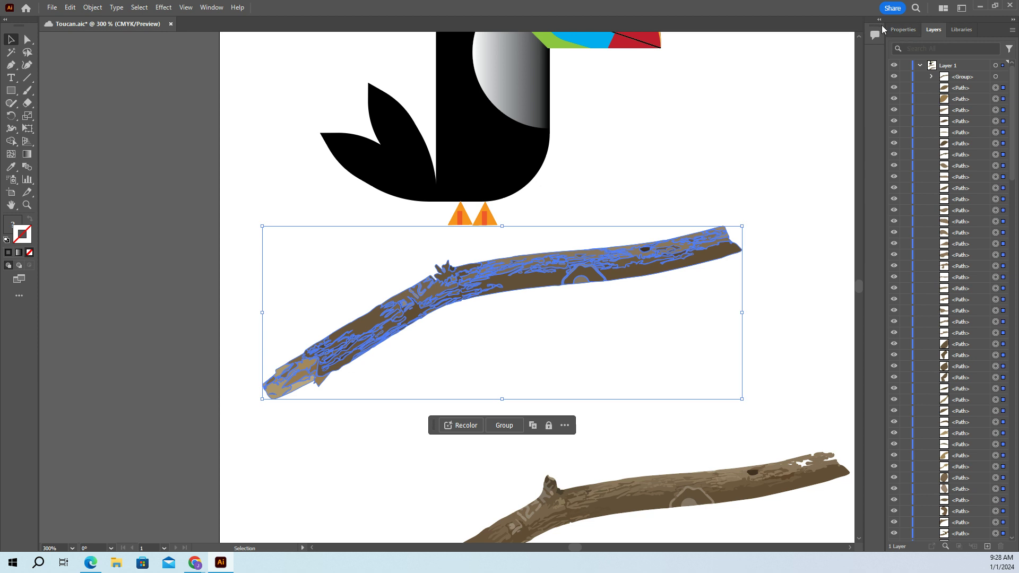
# Give every piece of the upper branch one flat light-brown fill from the Properties panel's Fill swatches
pyautogui.click(897, 31)
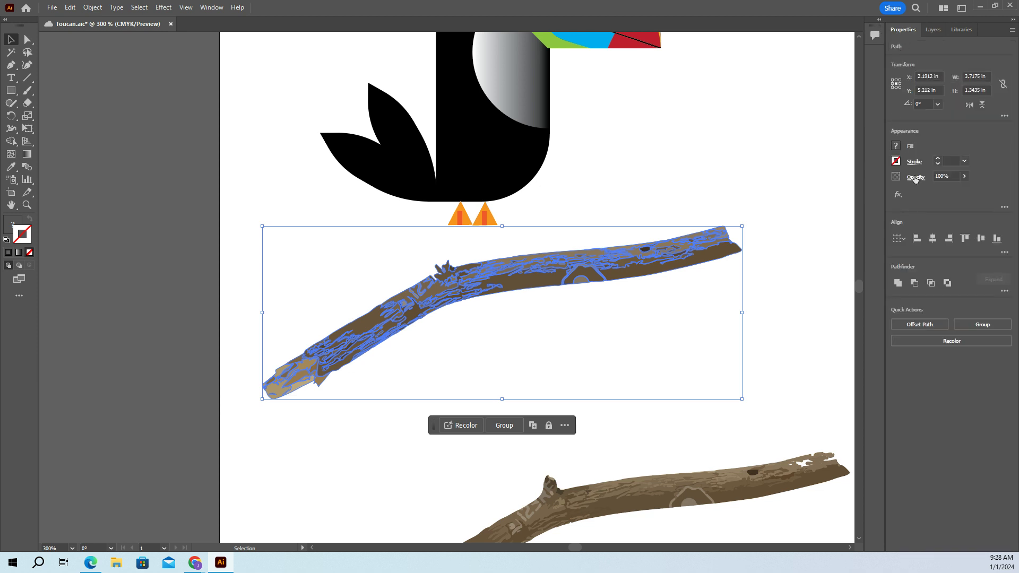
pyautogui.click(896, 147)
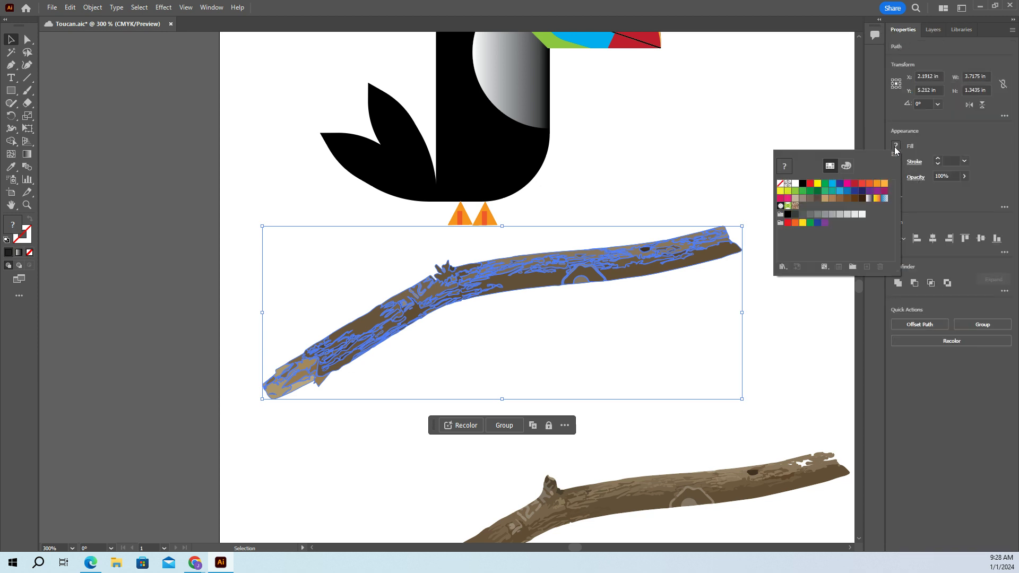
pyautogui.click(833, 199)
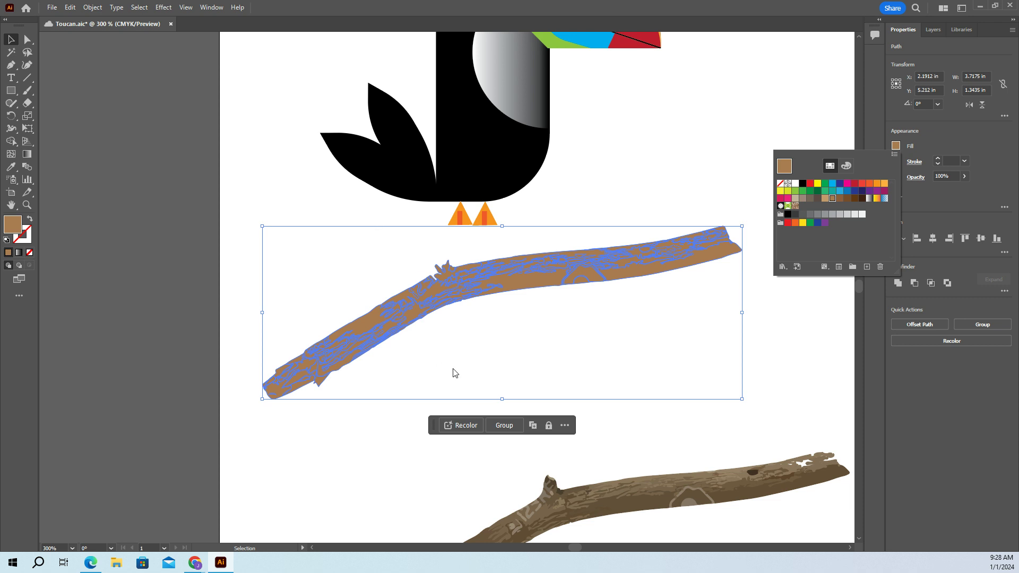
pyautogui.click(94, 12)
# Apply Object > Path > Simplify to the upper branch, lowering the slider to about 1309 anchor points
pyautogui.click(94, 11)
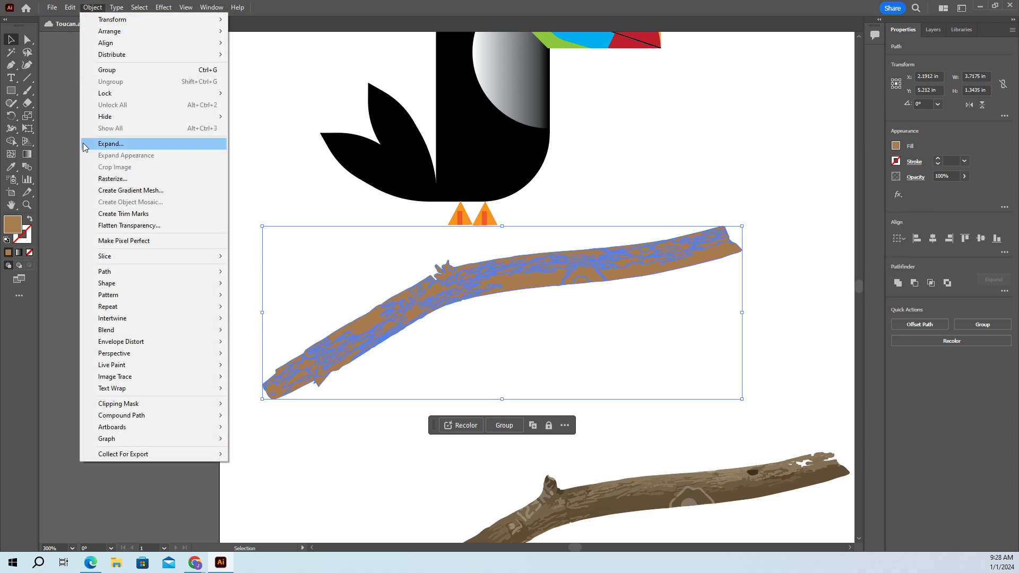
pyautogui.moveTo(142, 269)
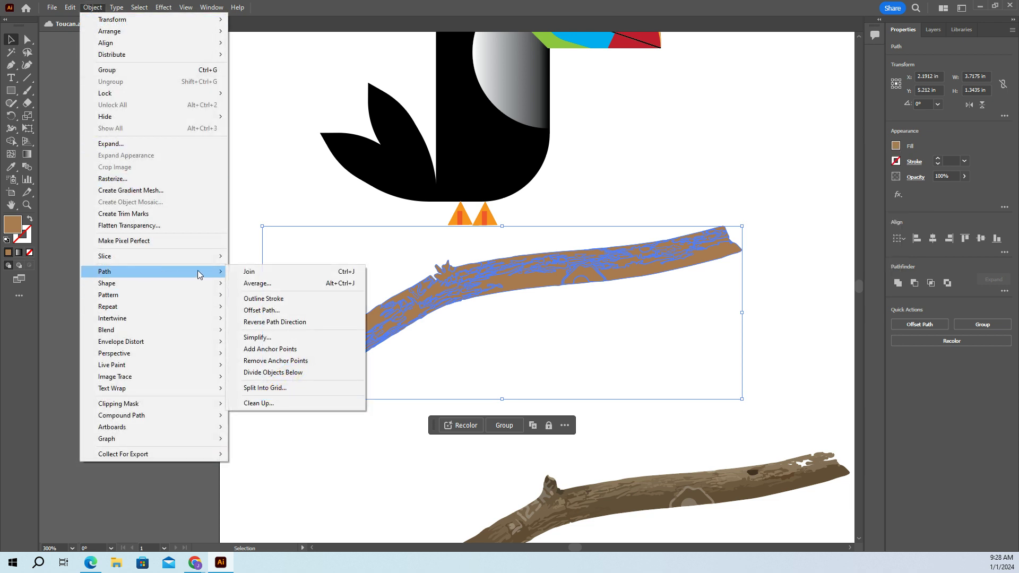
pyautogui.click(298, 339)
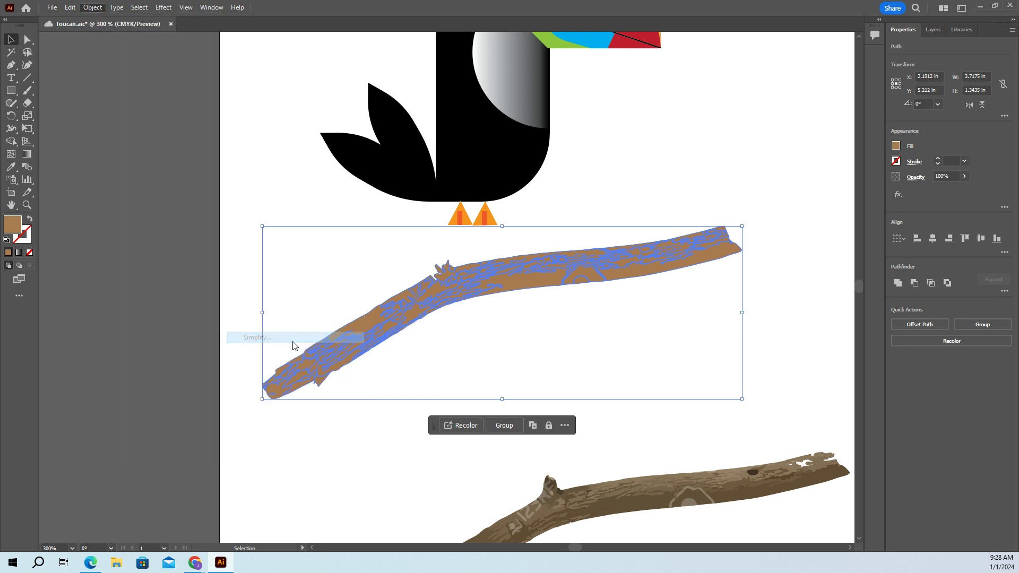
pyautogui.moveTo(439, 300)
pyautogui.mouseDown()
pyautogui.moveTo(424, 300)
pyautogui.moveTo(455, 298)
pyautogui.moveTo(394, 300)
pyautogui.moveTo(435, 300)
pyautogui.mouseUp()
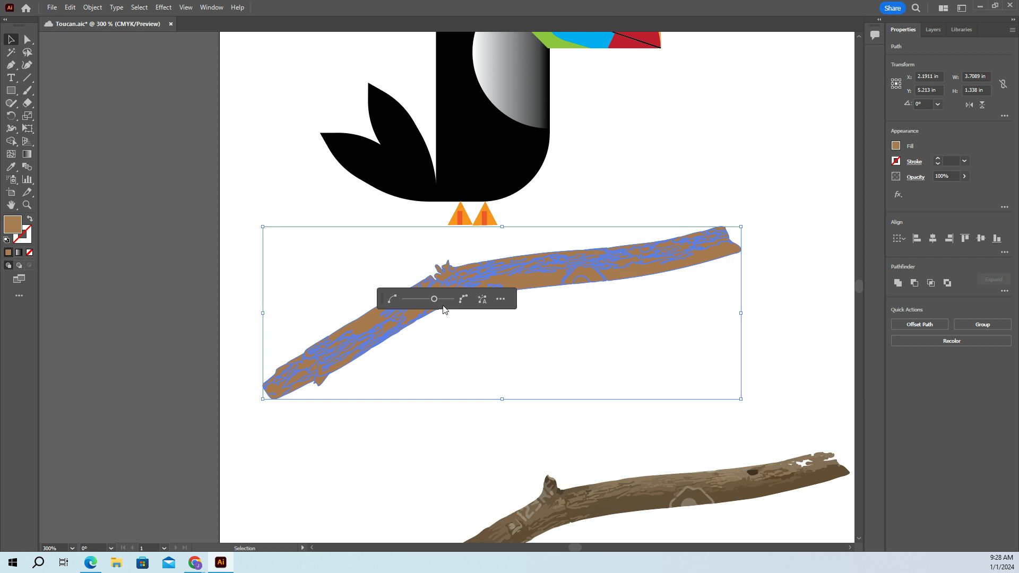
# Auto-Simplify the branch to 75% curve and 150° corners, and open the full Simplify settings
pyautogui.moveTo(435, 299); pyautogui.dragTo(452, 302)
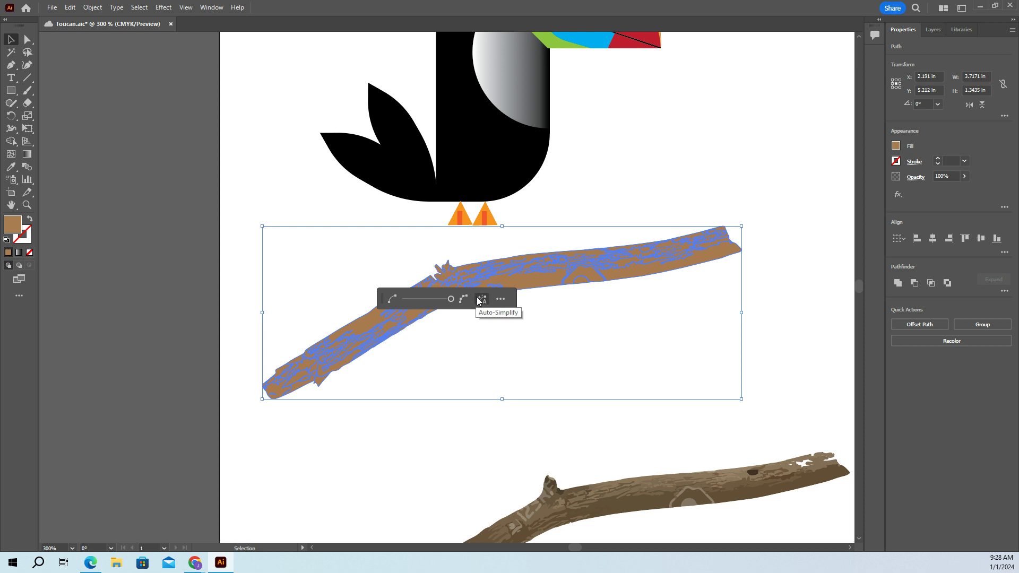
pyautogui.click(480, 300)
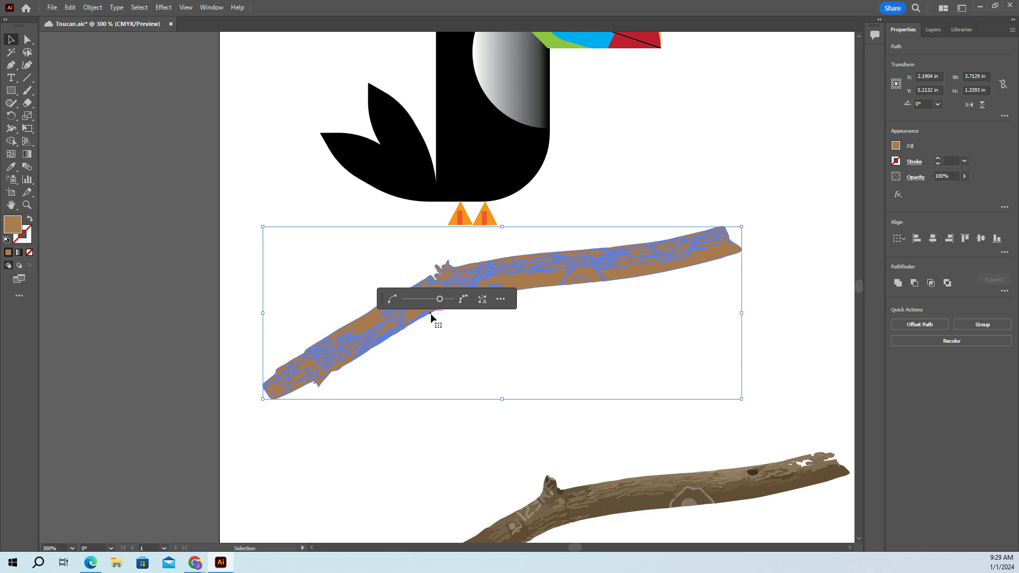
pyautogui.click(501, 298)
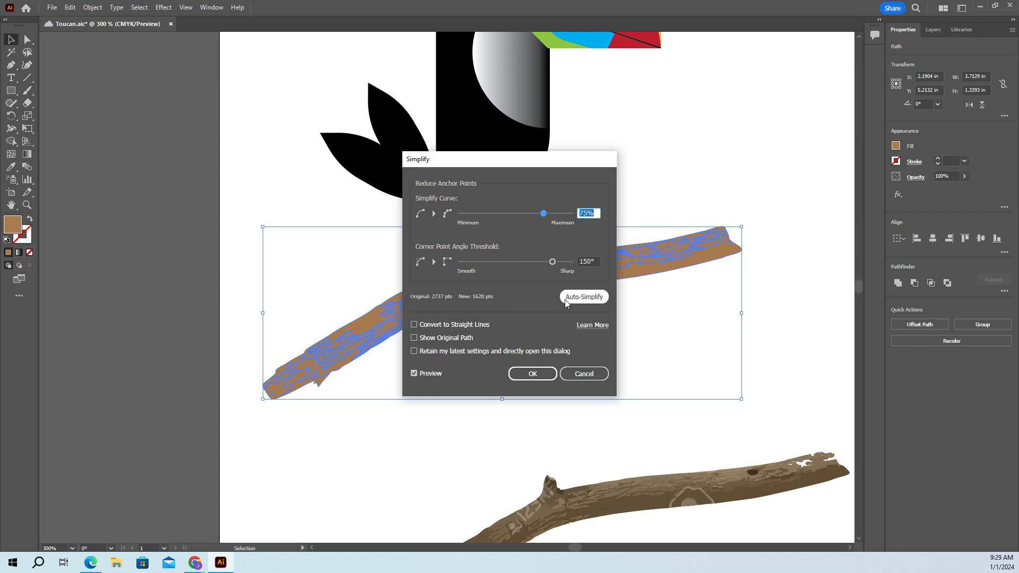
# Preview the branch at maximum, then minimum curve with a 0° corner threshold, cutting 2737 points to 663
pyautogui.click(577, 299)
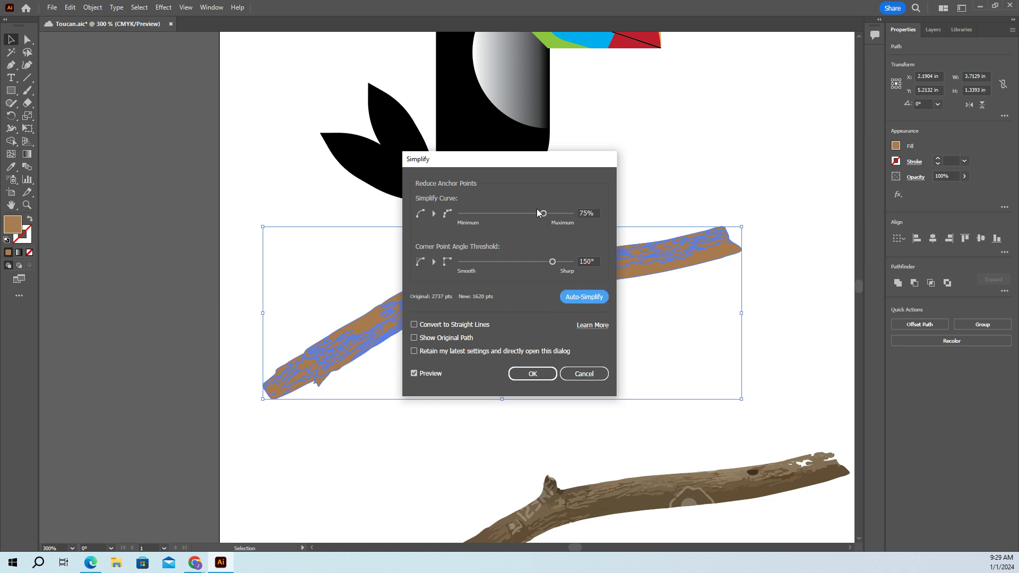
pyautogui.moveTo(543, 214); pyautogui.dragTo(573, 218)
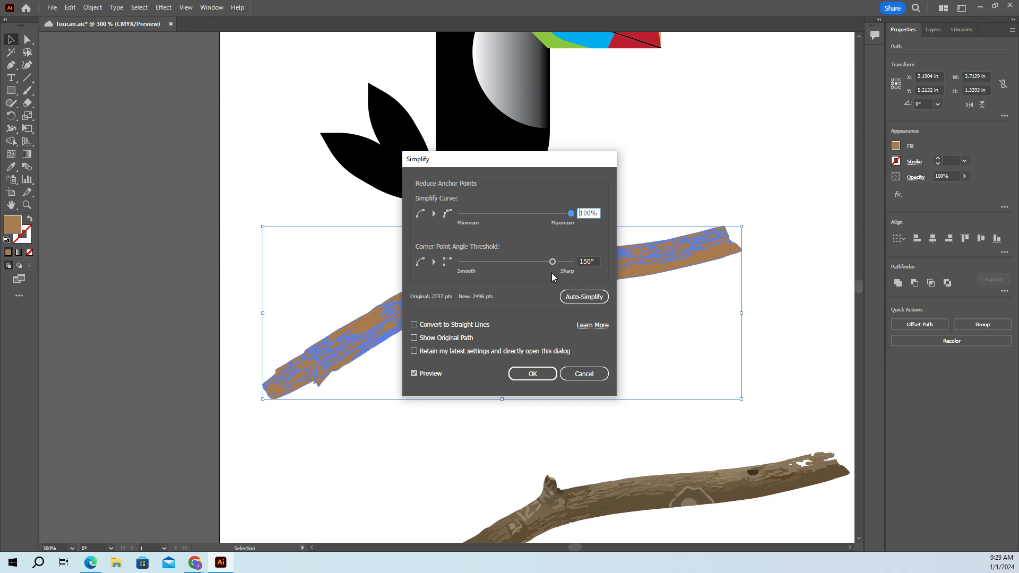
pyautogui.moveTo(552, 262); pyautogui.dragTo(465, 261)
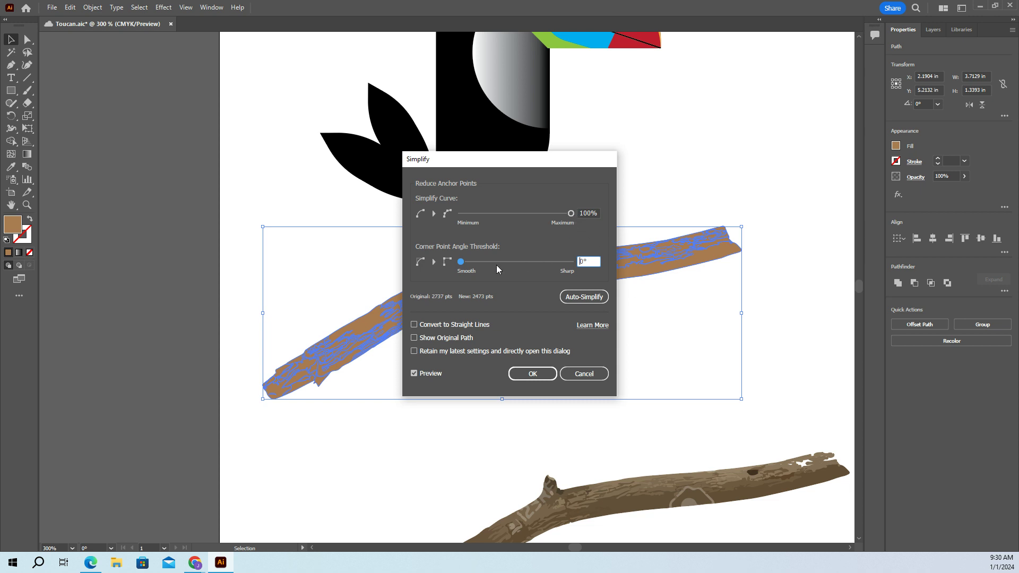
pyautogui.moveTo(572, 214); pyautogui.dragTo(451, 218)
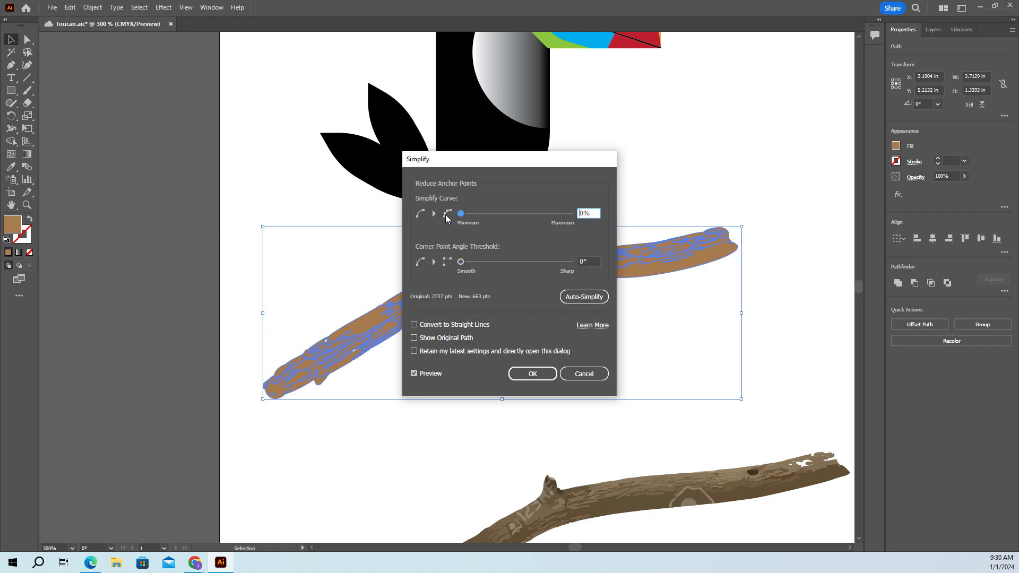
# Test more curve and corner values, move the dialog aside, then restore Auto-Simplify (2737 to 1620 points)
pyautogui.moveTo(461, 217); pyautogui.dragTo(572, 216)
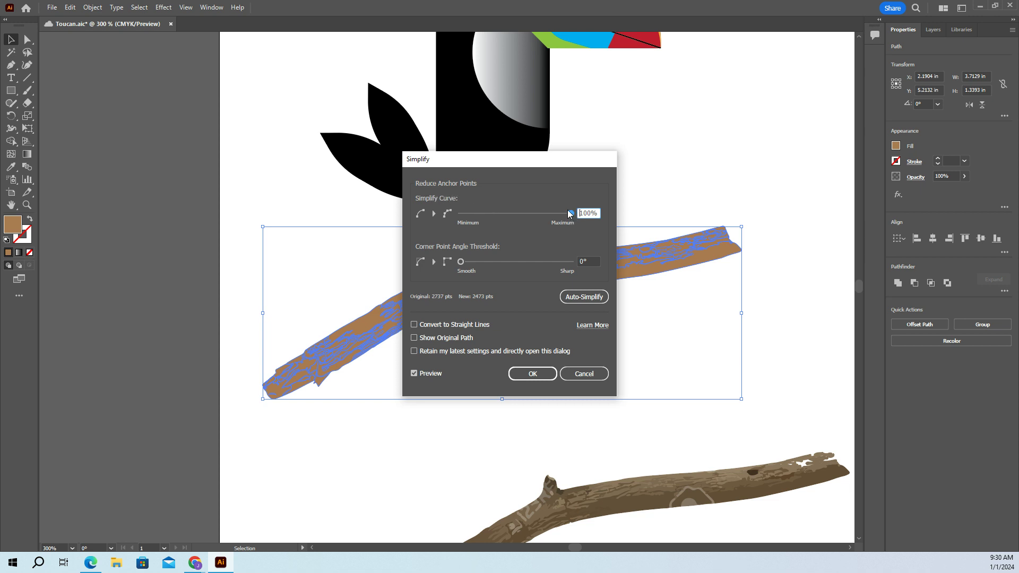
pyautogui.moveTo(570, 214); pyautogui.dragTo(457, 215)
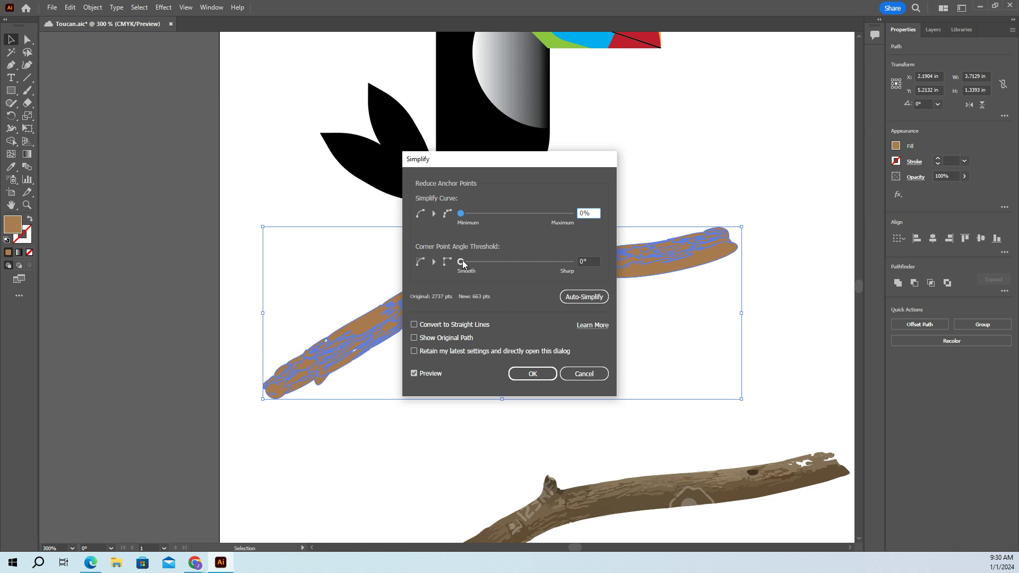
pyautogui.moveTo(461, 262); pyautogui.dragTo(469, 262)
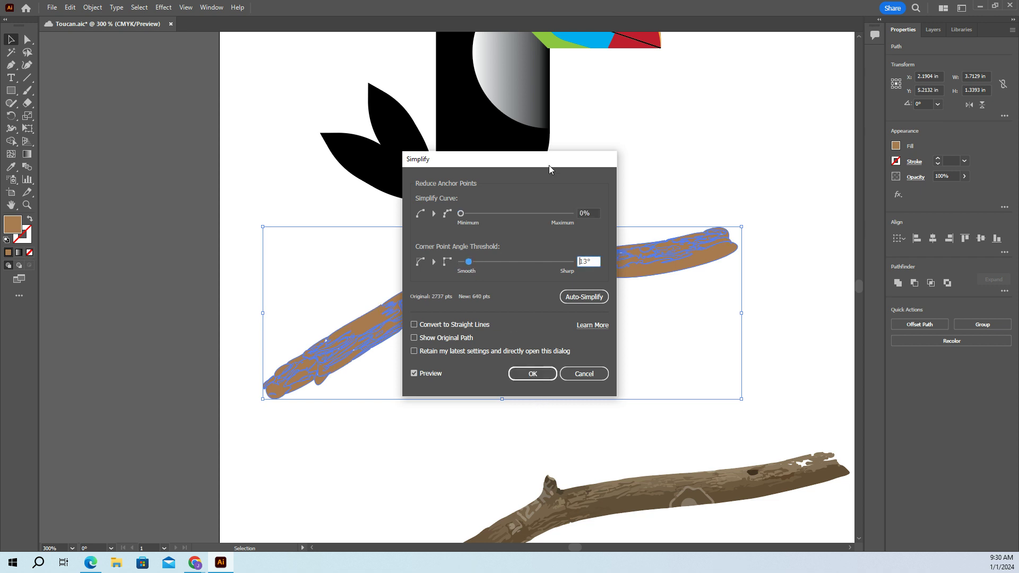
pyautogui.moveTo(557, 157); pyautogui.dragTo(791, 139)
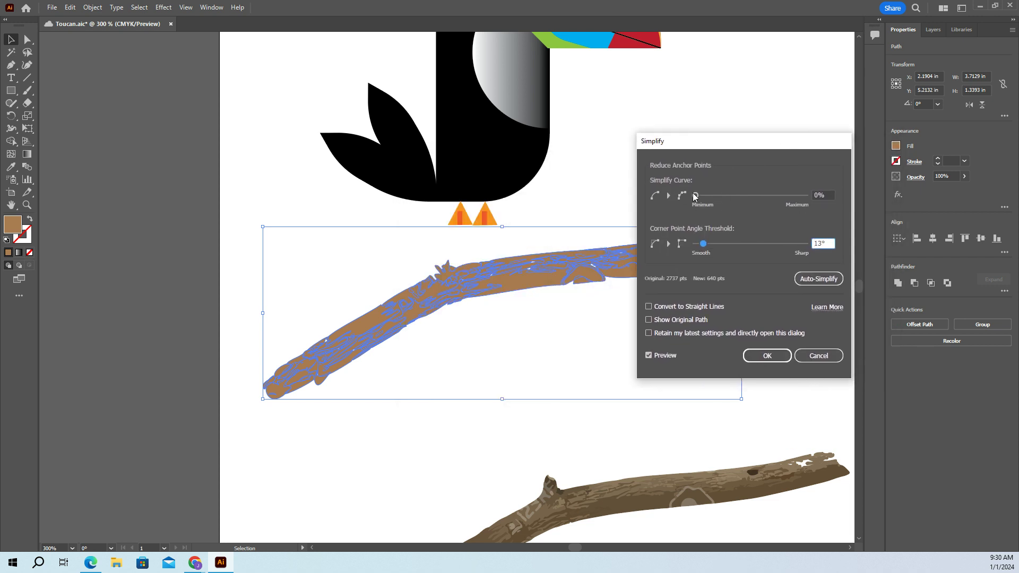
pyautogui.moveTo(695, 195)
pyautogui.mouseDown()
pyautogui.moveTo(759, 197)
pyautogui.moveTo(693, 196)
pyautogui.mouseUp()
pyautogui.moveTo(703, 244); pyautogui.dragTo(754, 248)
pyautogui.click(821, 280)
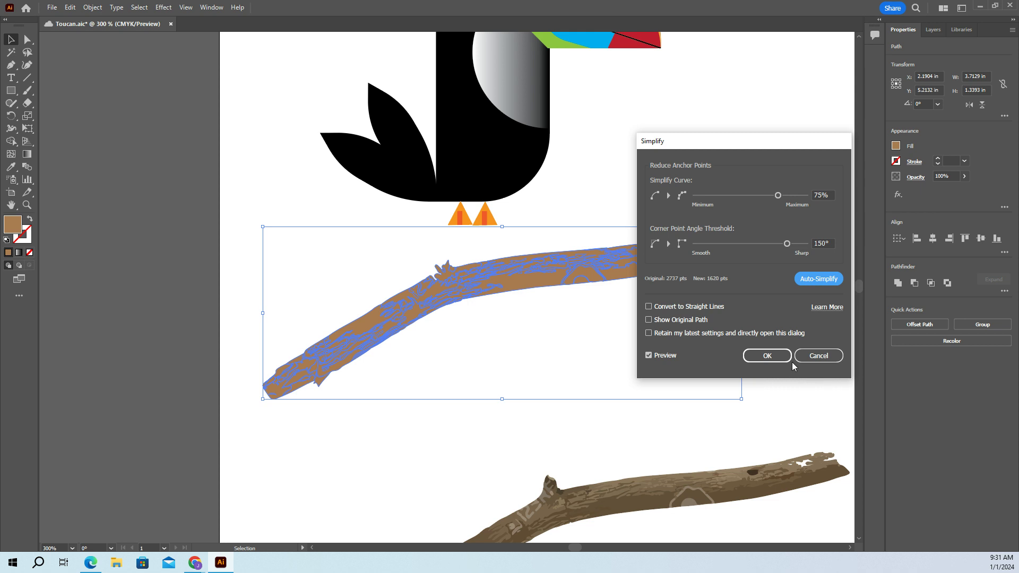
# Confirm the simplification, group the flat brown branch pieces and trial a first reposition
pyautogui.click(778, 354)
pyautogui.click(786, 222)
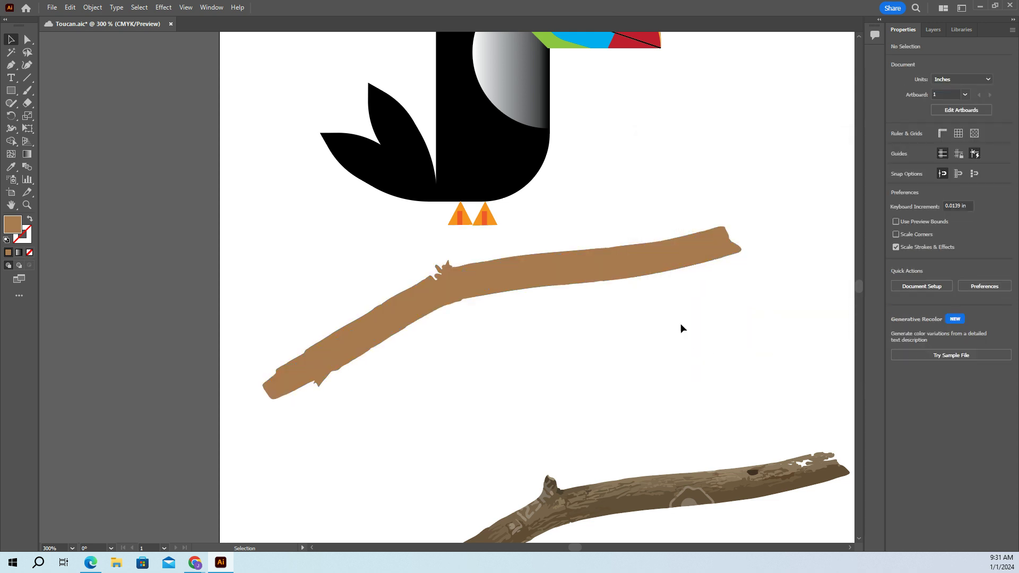
pyautogui.click(502, 288)
pyautogui.click(650, 365)
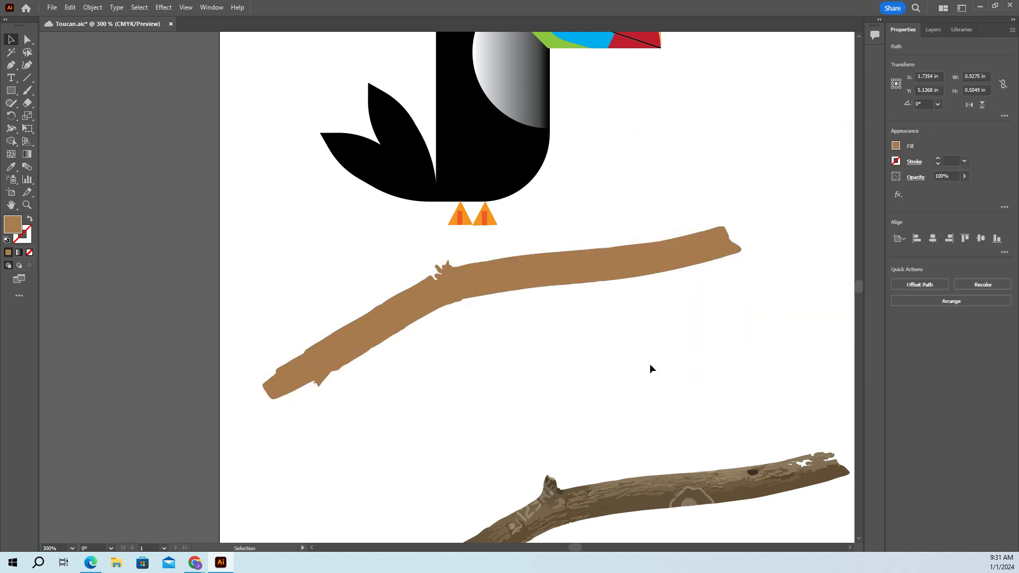
pyautogui.moveTo(266, 249); pyautogui.dragTo(766, 359)
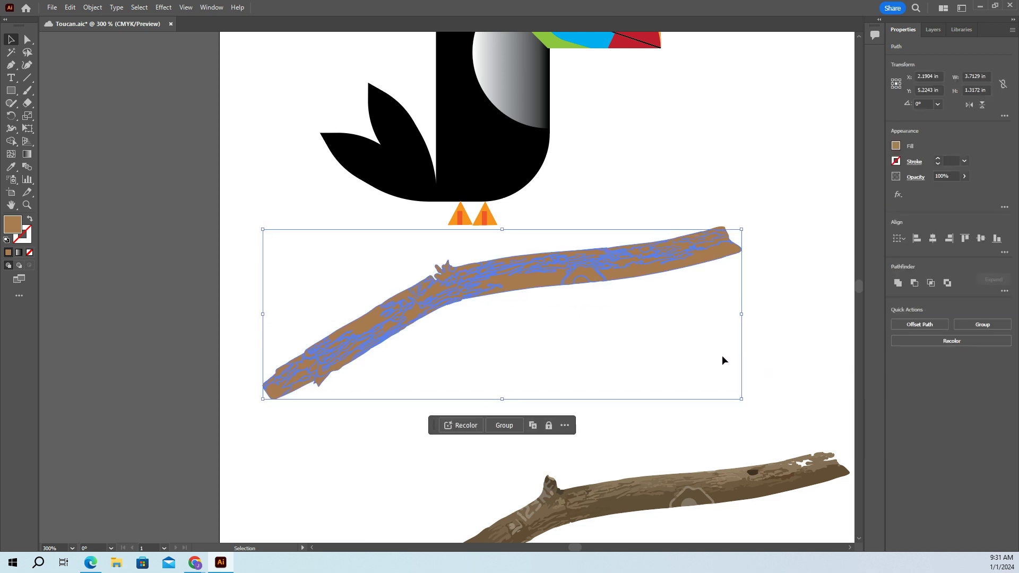
pyautogui.click(507, 429)
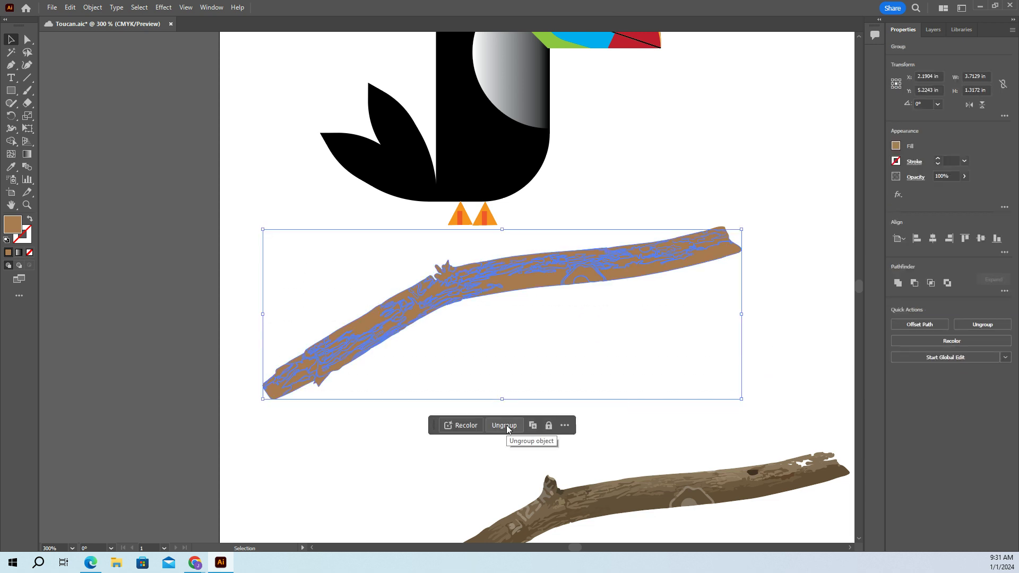
pyautogui.click(386, 465)
pyautogui.moveTo(457, 294)
pyautogui.mouseDown()
pyautogui.moveTo(469, 277)
pyautogui.moveTo(450, 273)
pyautogui.moveTo(438, 306)
pyautogui.moveTo(467, 292)
pyautogui.mouseUp()
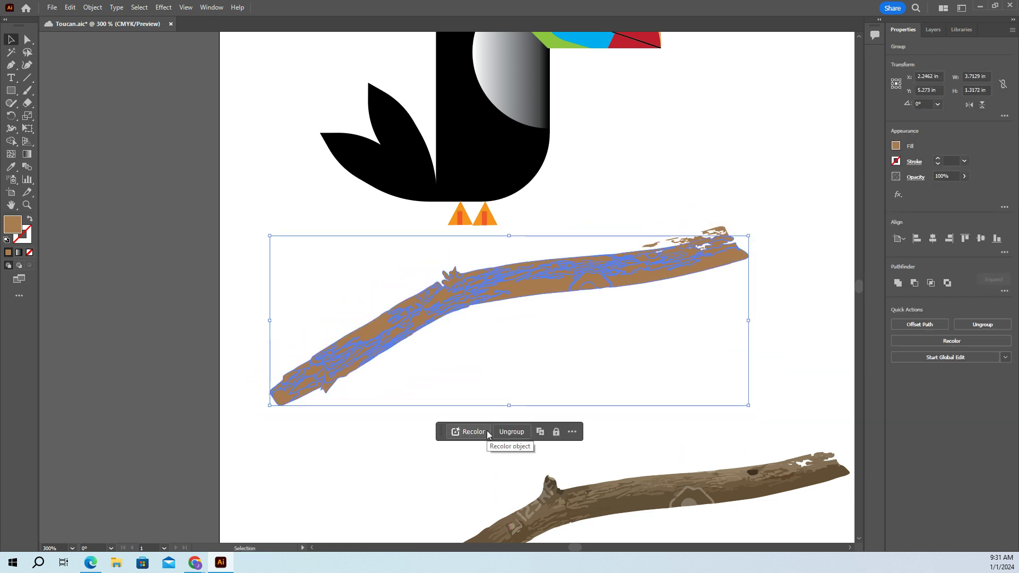
pyautogui.hotkey('ctrl', 'z')
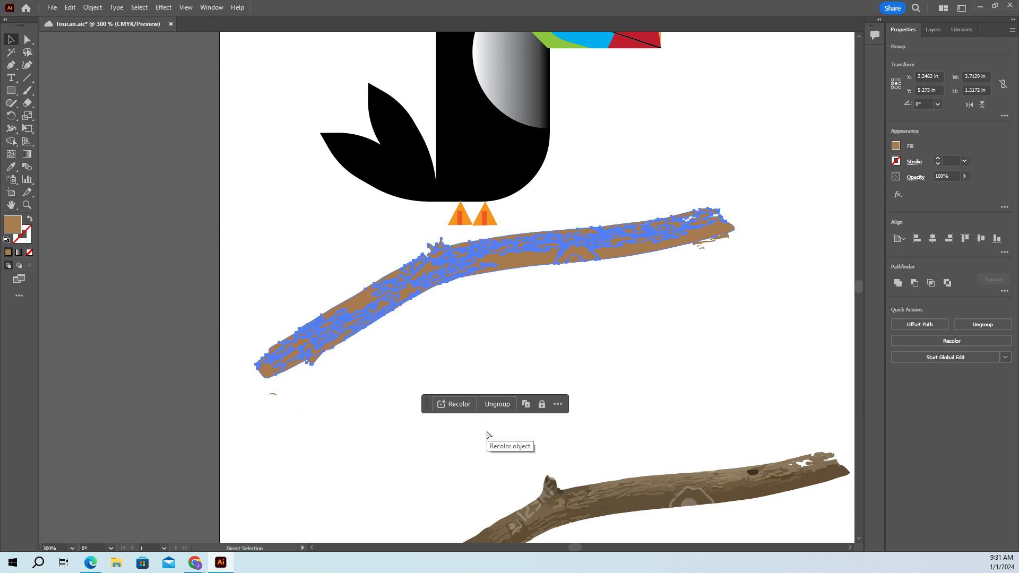
pyautogui.hotkey('ctrl', 'shift', 'z')
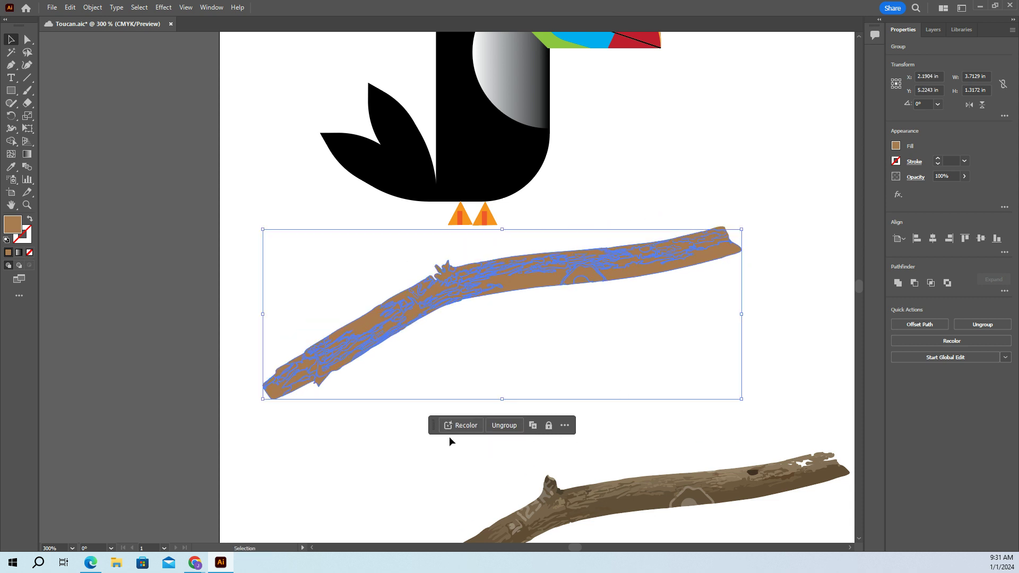
# Group all the upper branch pieces and raise the group to sit just below the toucan's feet
pyautogui.click(312, 452)
pyautogui.moveTo(281, 231); pyautogui.dragTo(296, 247)
pyautogui.moveTo(234, 236); pyautogui.dragTo(777, 357)
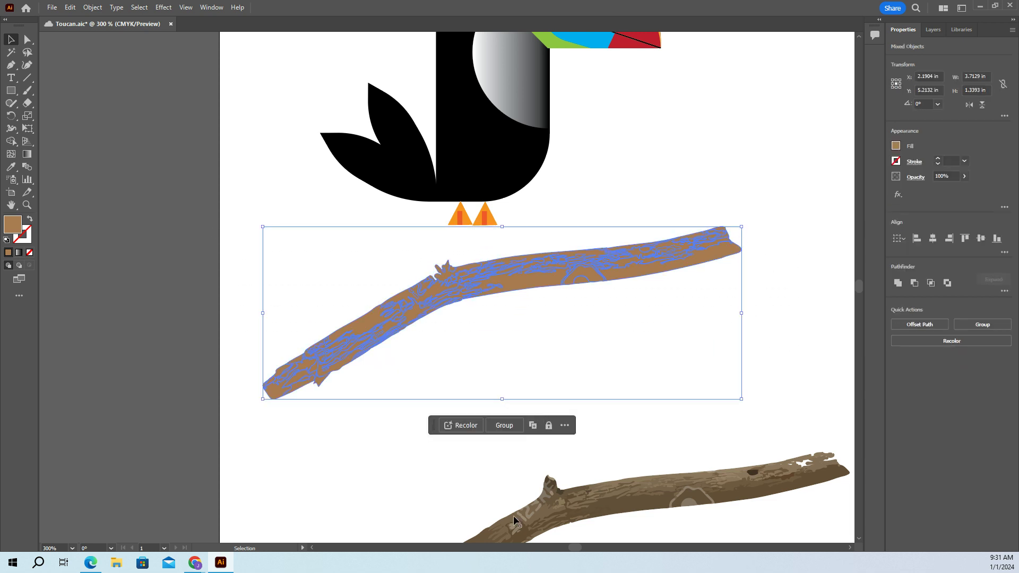
pyautogui.click(501, 426)
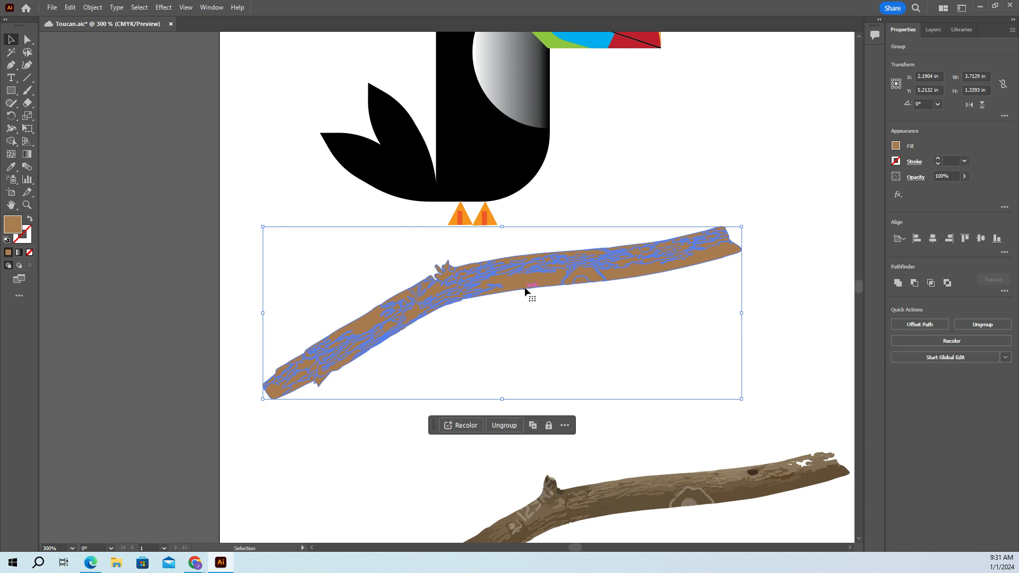
pyautogui.click(370, 439)
pyautogui.moveTo(501, 289); pyautogui.dragTo(504, 270)
pyautogui.click(273, 392)
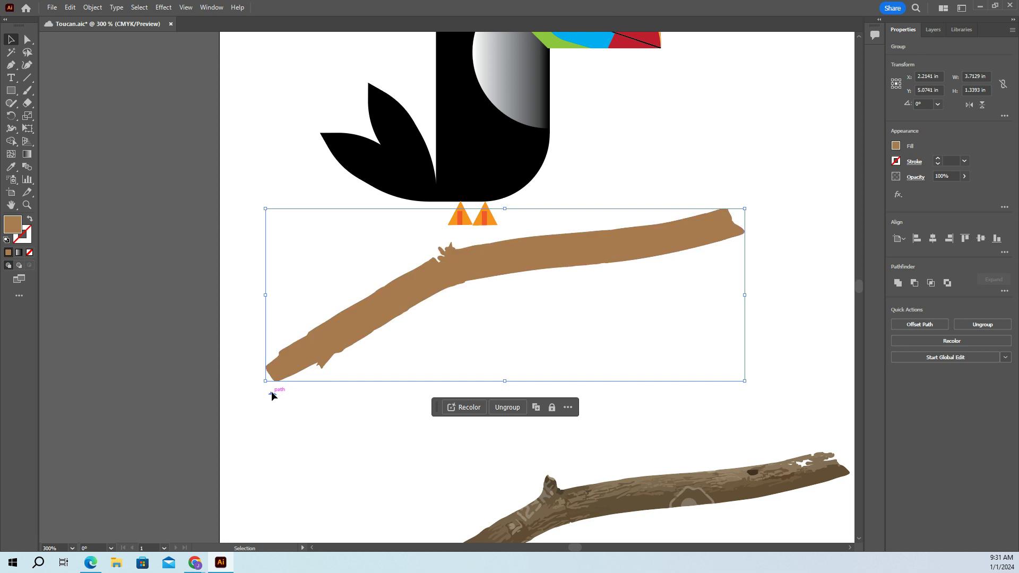
pyautogui.click(365, 462)
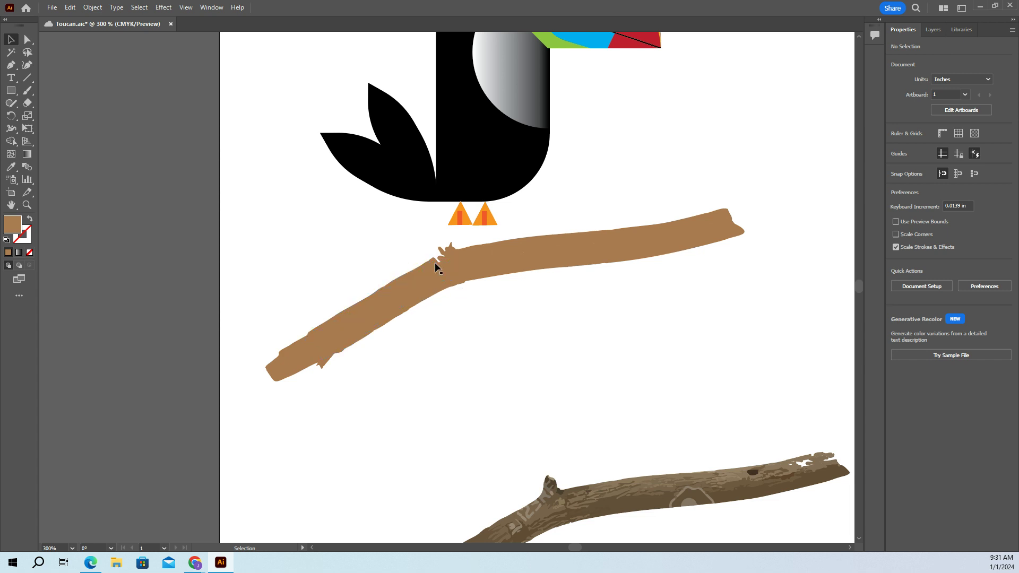
# Tilt the brown branch group clockwise and nudge it up and right beneath the toucan
pyautogui.click(560, 251)
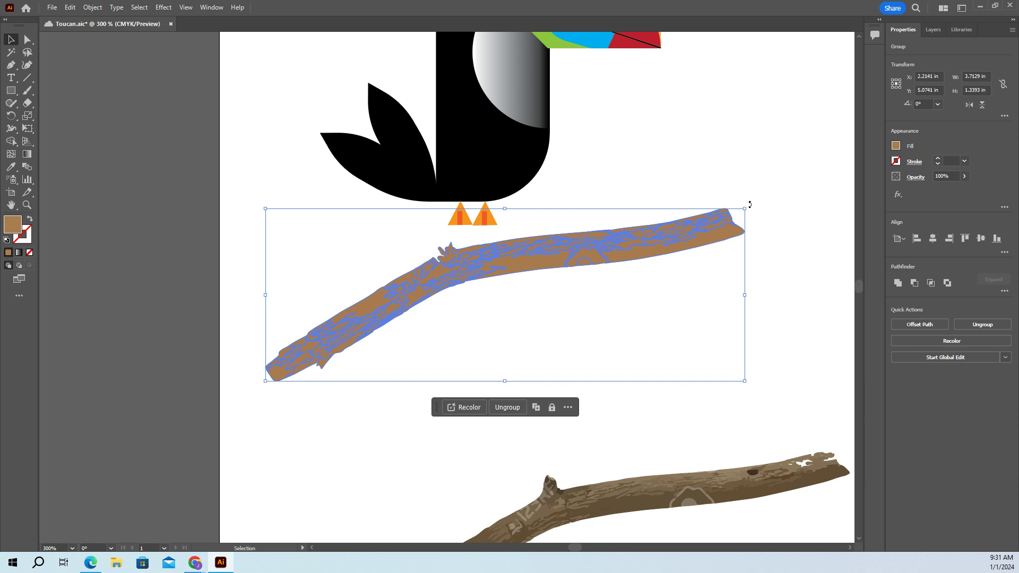
pyautogui.moveTo(750, 204); pyautogui.dragTo(782, 265)
pyautogui.moveTo(543, 275); pyautogui.dragTo(553, 244)
# Send the branch group to the back so it sits behind the toucan
pyautogui.rightClick(553, 243)
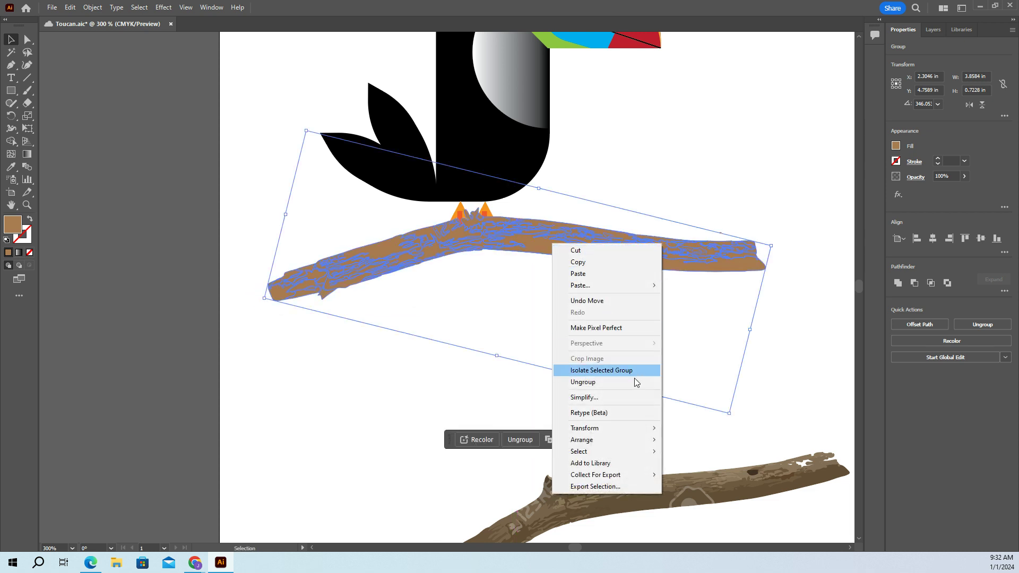
pyautogui.moveTo(607, 440)
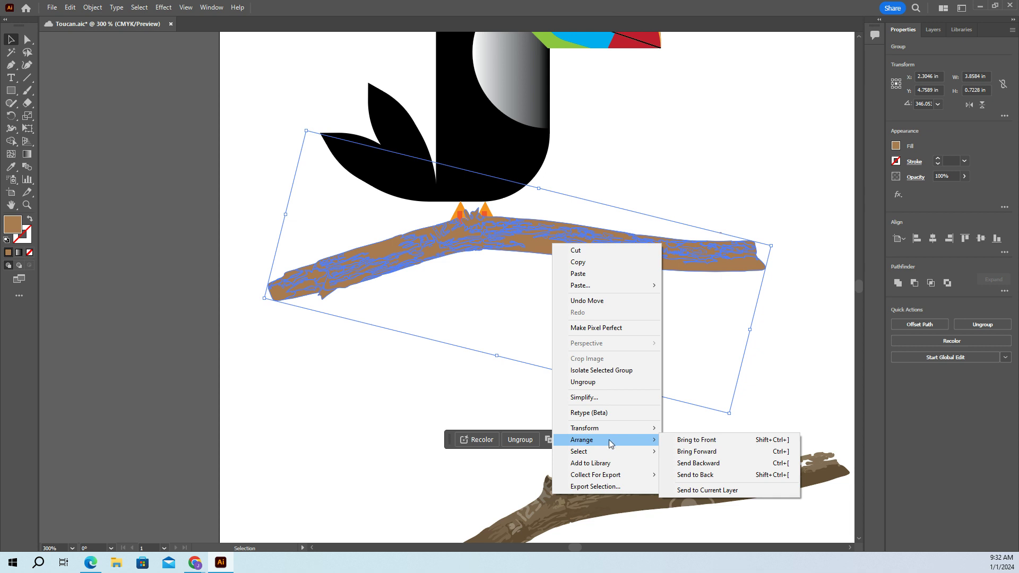
pyautogui.click(725, 476)
pyautogui.click(446, 429)
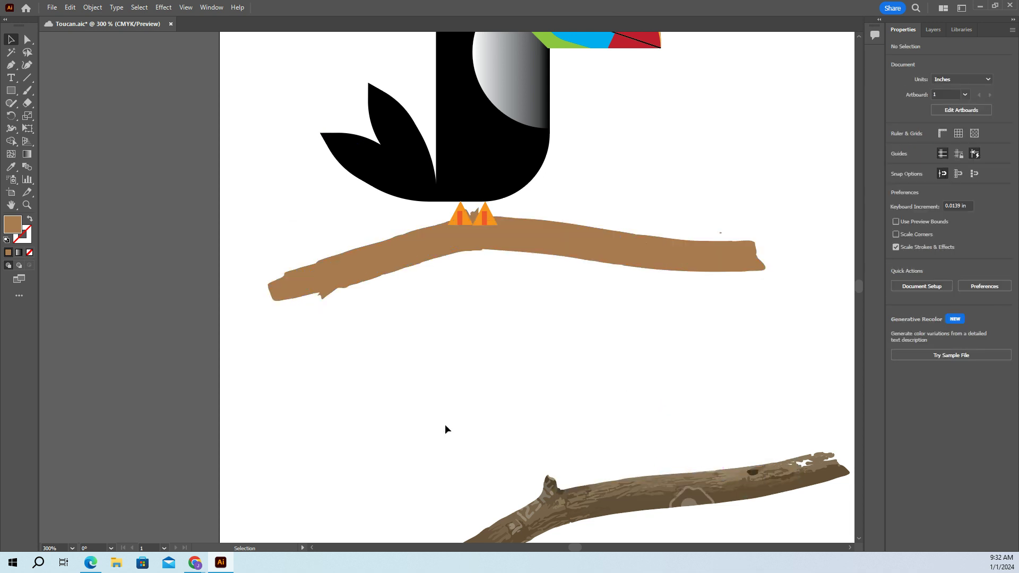
pyautogui.scroll(4, 665, 333)
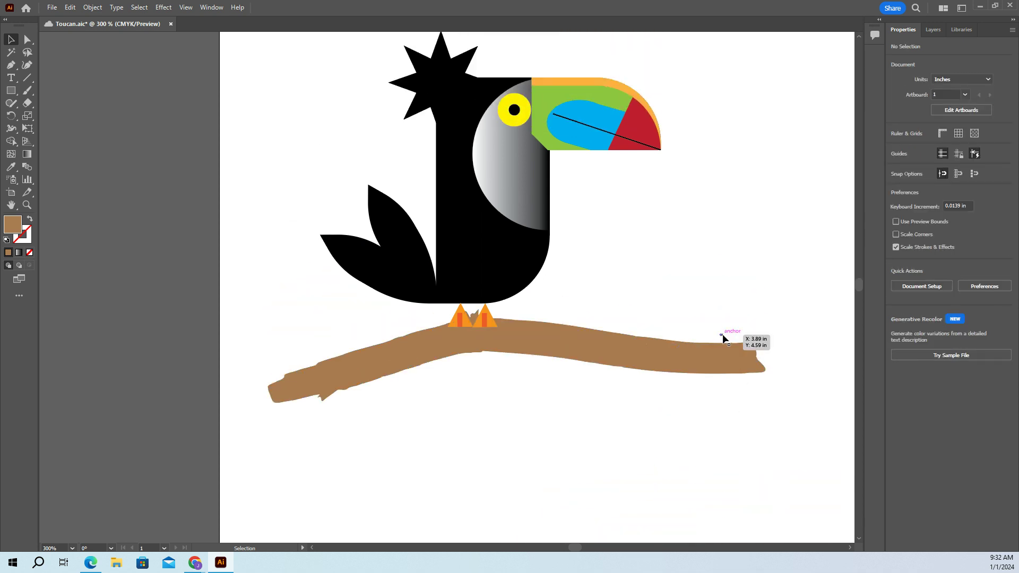
pyautogui.click(720, 338)
pyautogui.click(746, 342)
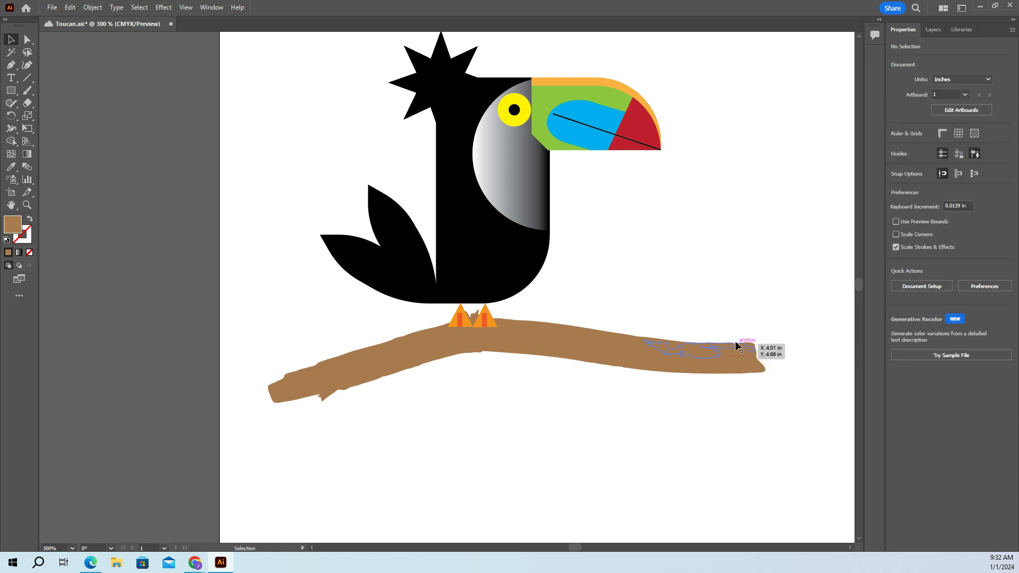
pyautogui.scroll(4, 525, 400)
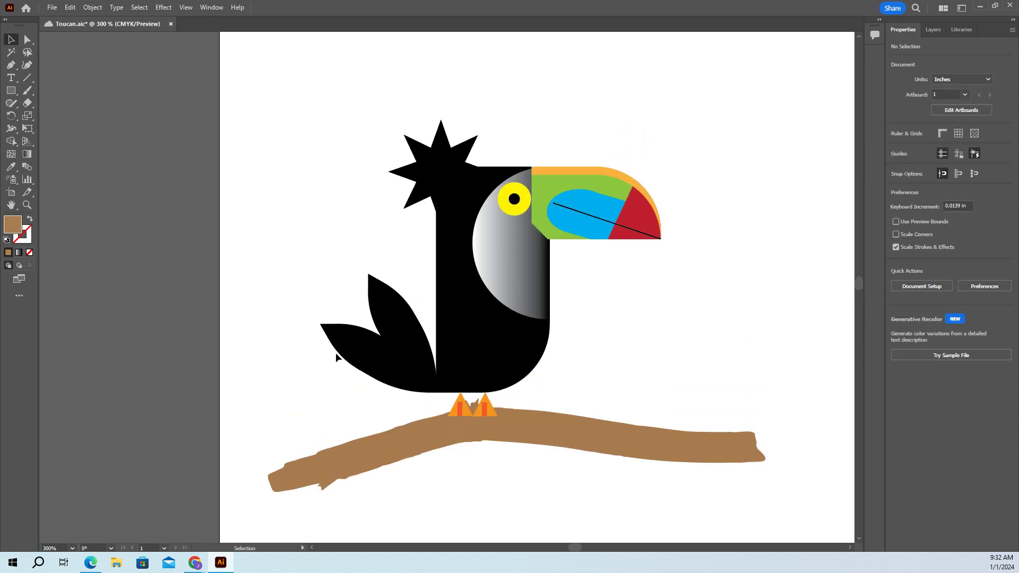
pyautogui.scroll(-2, 336, 353)
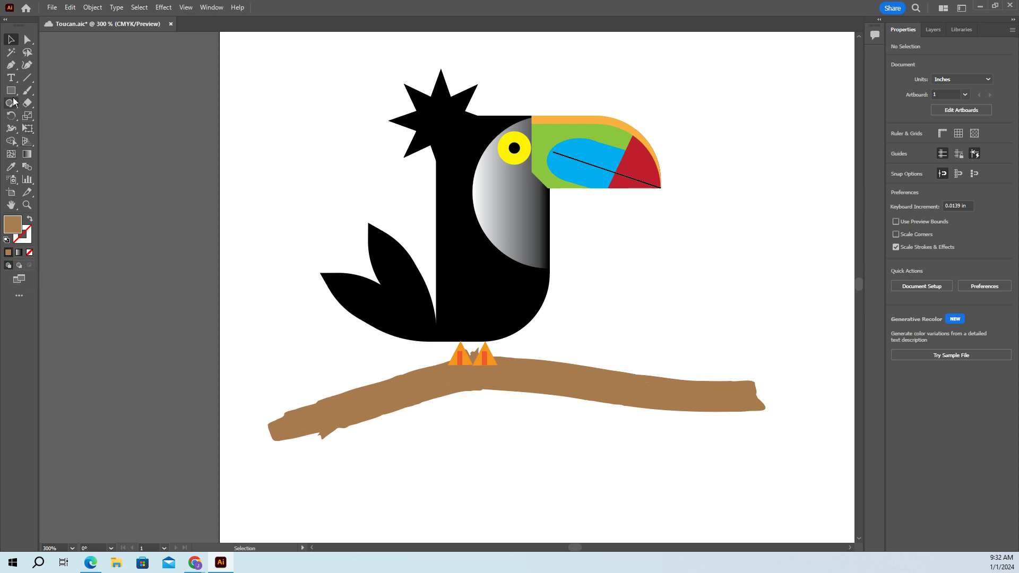
# Place a new text point below the branch and raise its font size several steps
pyautogui.click(11, 81)
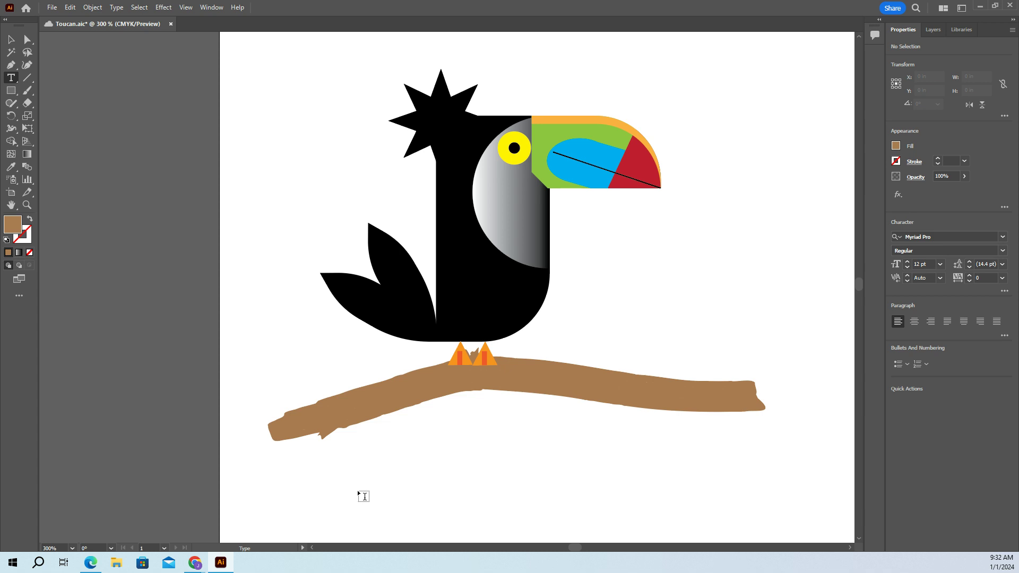
pyautogui.click(390, 469)
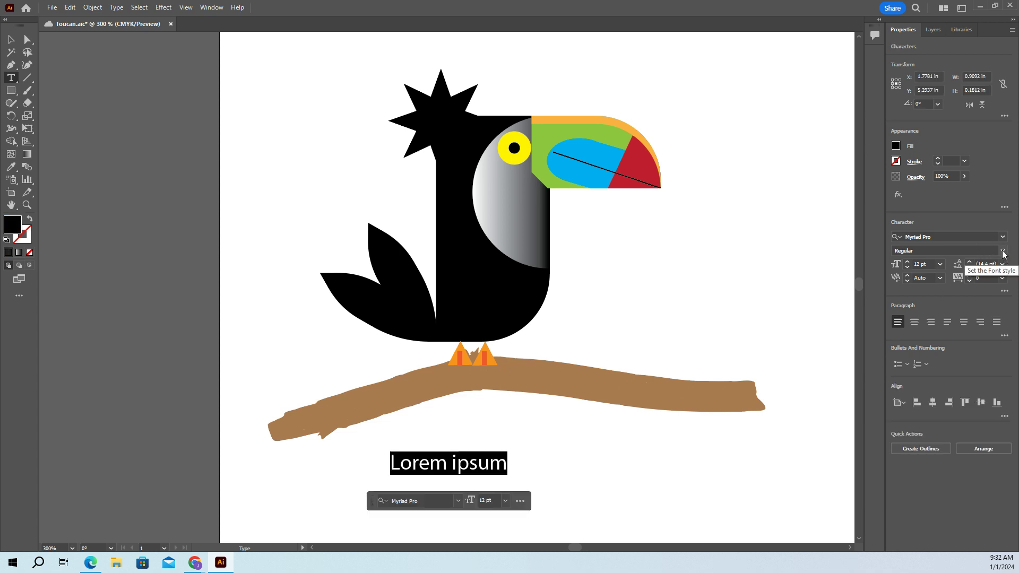
pyautogui.click(908, 262)
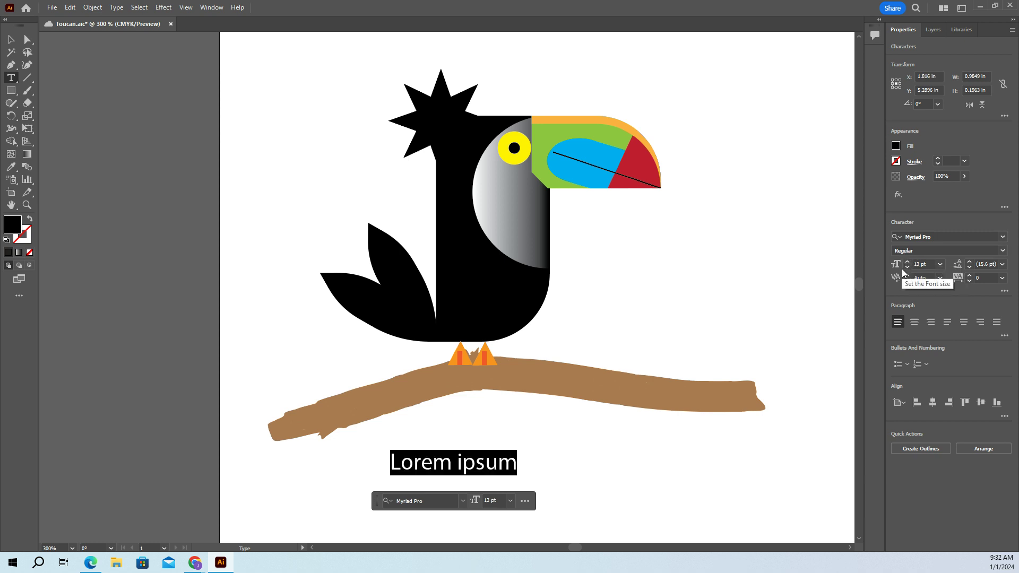
pyautogui.click(907, 261)
pyautogui.click(907, 261)
pyautogui.click(907, 261)
pyautogui.click(907, 261)
pyautogui.click(908, 262)
pyautogui.click(907, 261)
pyautogui.click(907, 261)
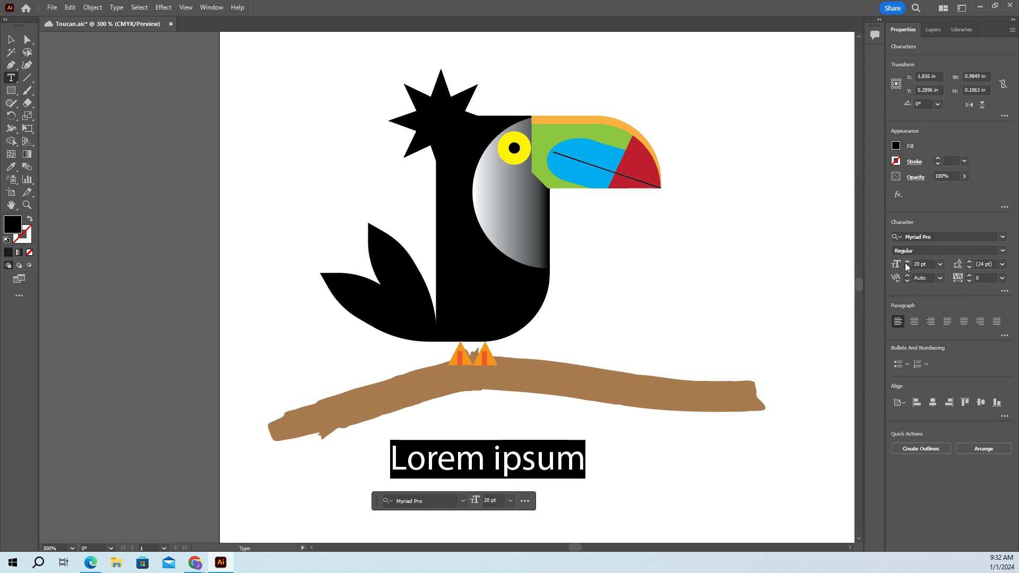
pyautogui.click(907, 262)
pyautogui.click(907, 261)
pyautogui.click(907, 261)
pyautogui.click(907, 261)
pyautogui.click(907, 261)
pyautogui.click(907, 261)
pyautogui.click(907, 261)
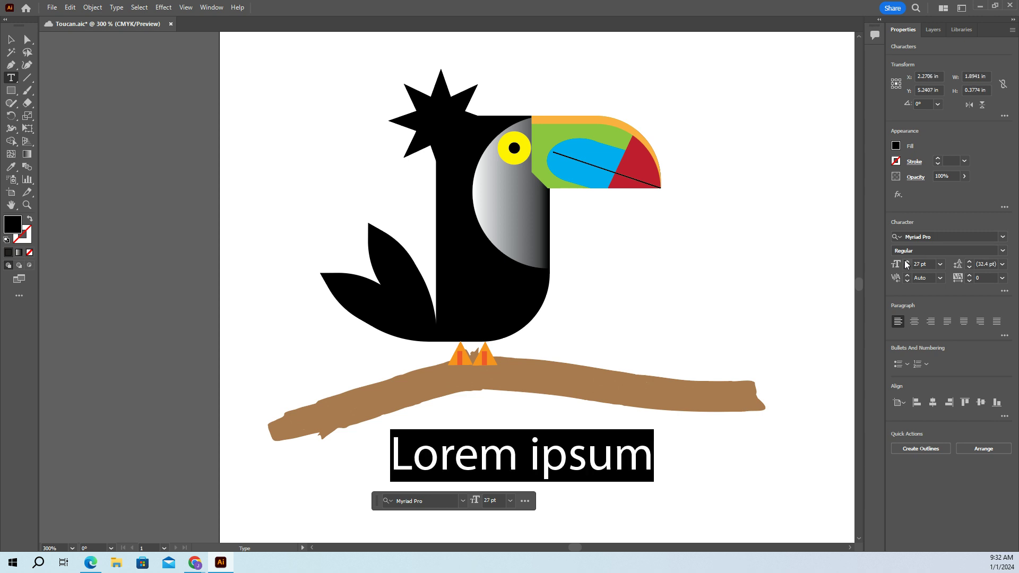
pyautogui.click(907, 261)
pyautogui.click(907, 261)
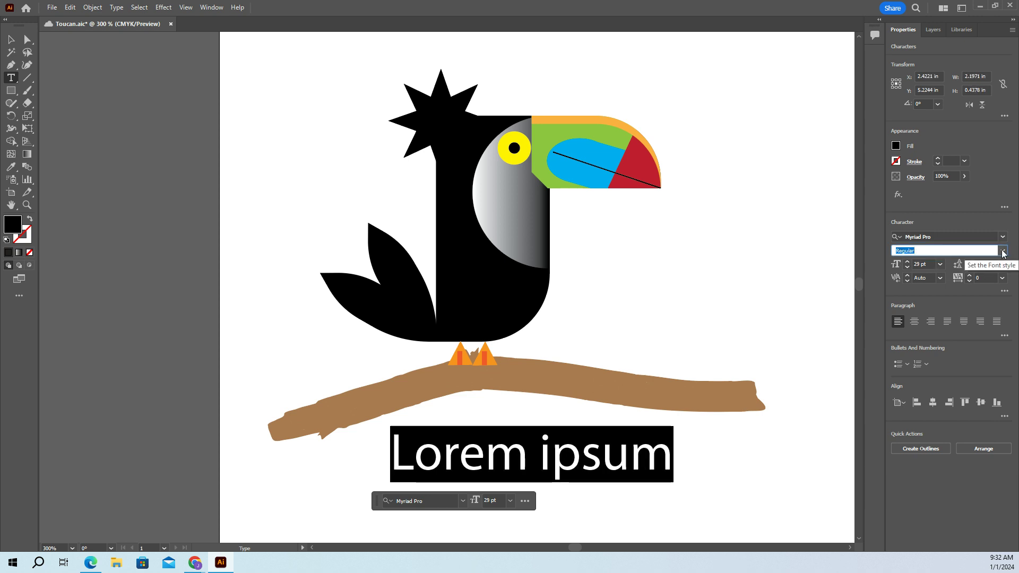
# Set the font to Brush Script MT Italic and type the caption 'Toucan'
pyautogui.click(1003, 251)
pyautogui.click(1003, 237)
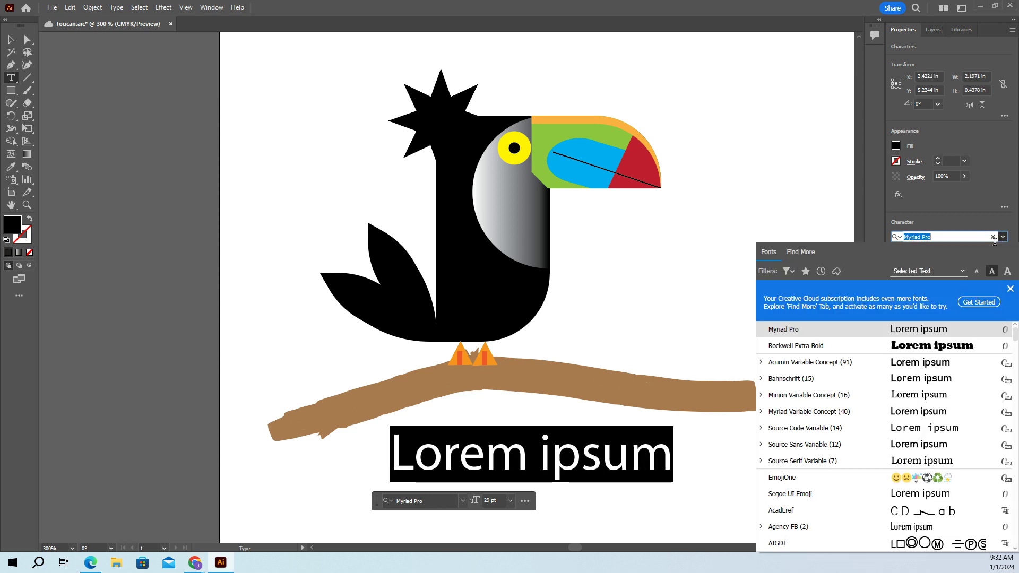
pyautogui.scroll(-8, 940, 460)
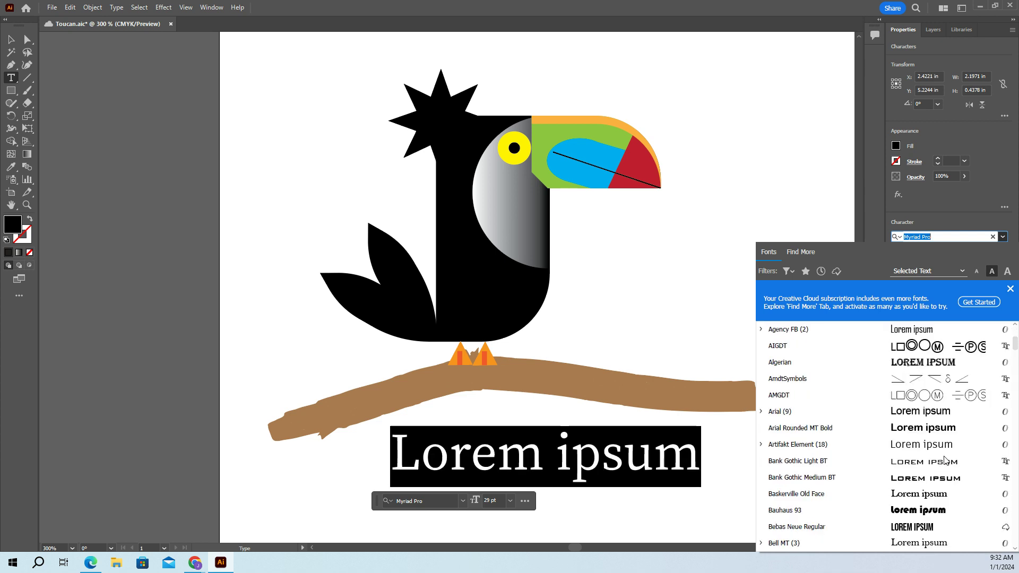
pyautogui.scroll(-5, 940, 461)
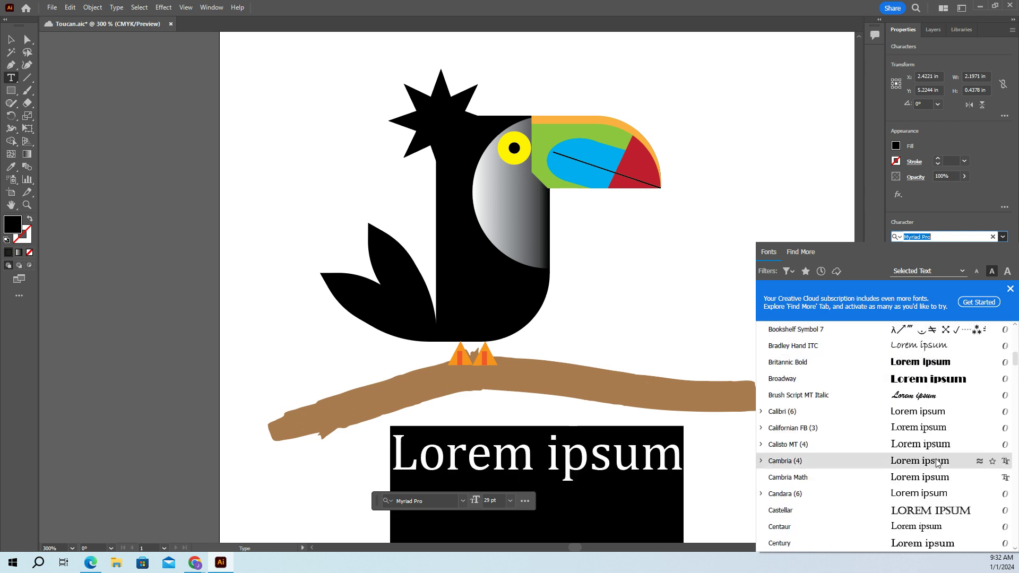
pyautogui.click(937, 400)
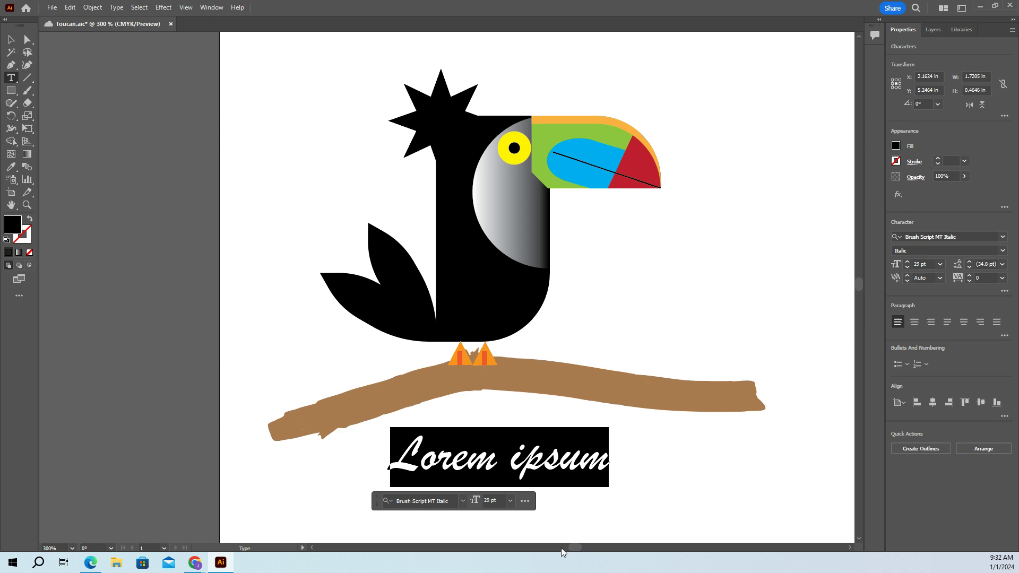
pyautogui.write('Touc')
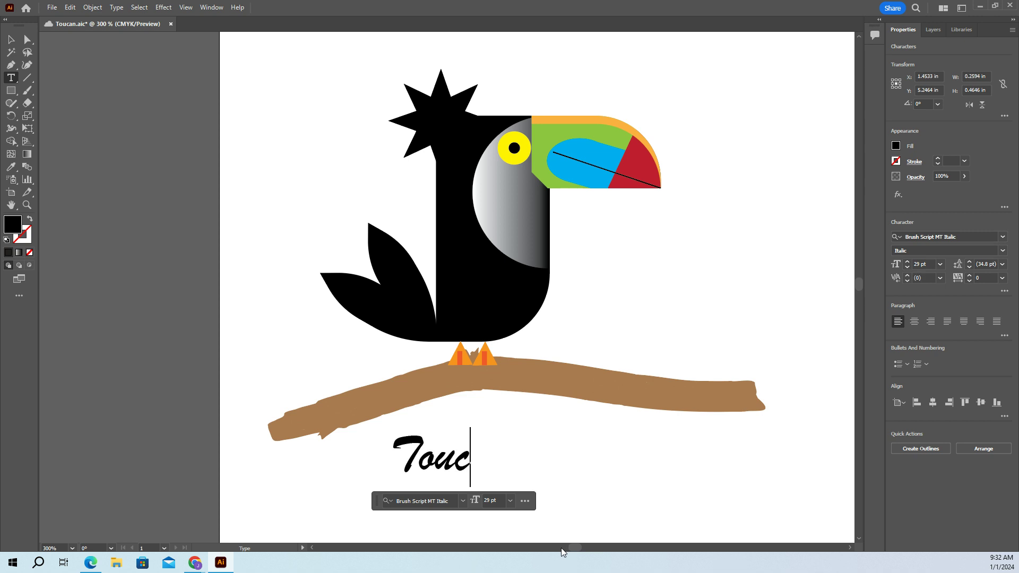
pyautogui.write('an')
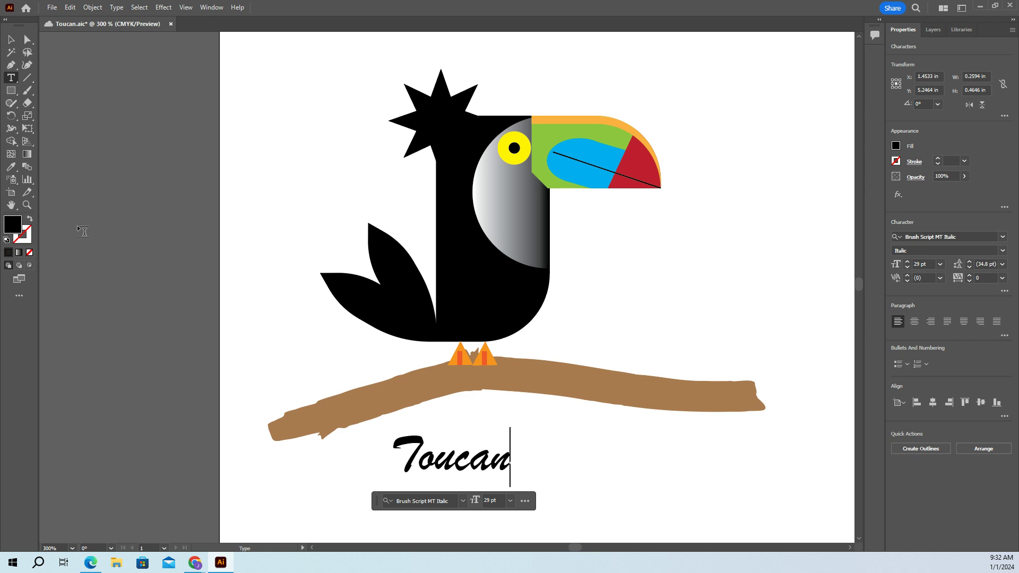
pyautogui.press('Escape')
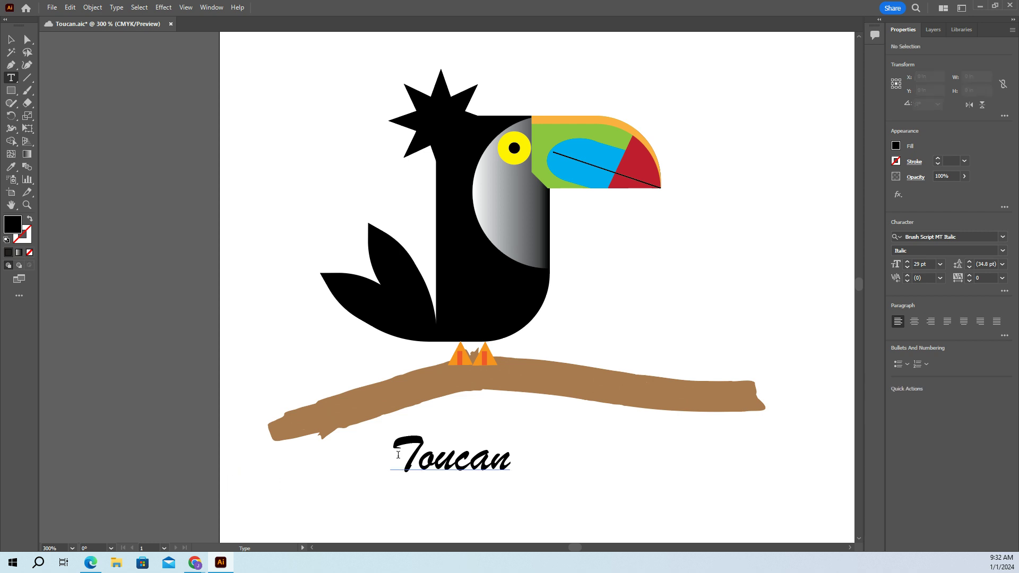
# Select the word 'Toucan' and step its size up to 33 pt
pyautogui.click(396, 461)
pyautogui.doubleClick(451, 463)
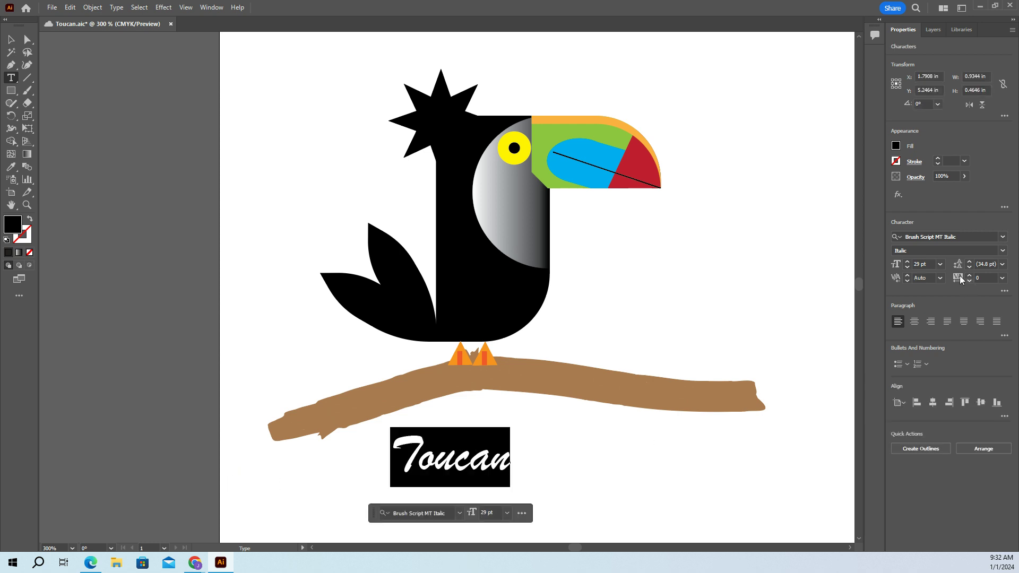
pyautogui.click(907, 261)
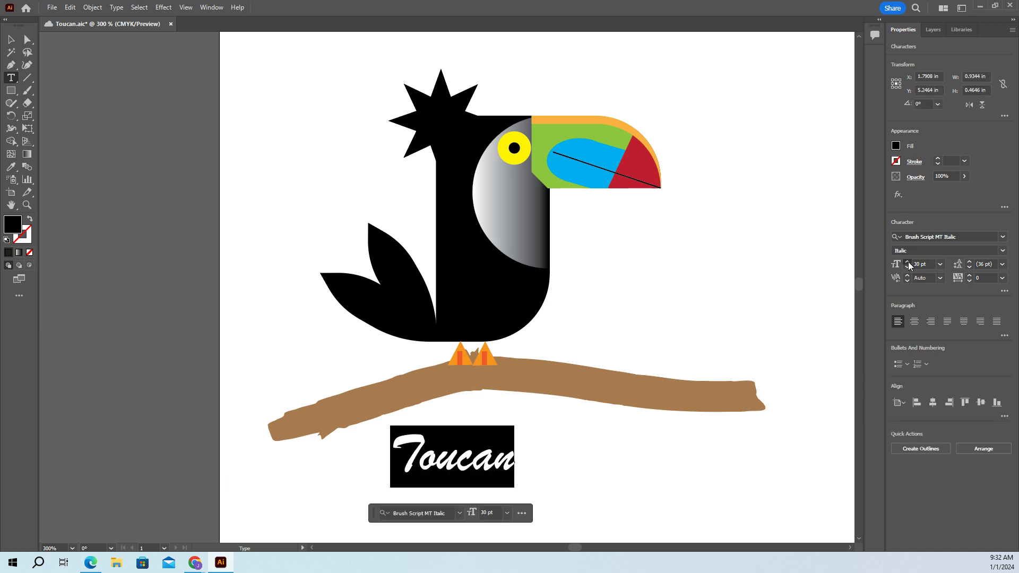
pyautogui.click(908, 261)
pyautogui.click(907, 261)
pyautogui.click(908, 261)
pyautogui.keyDown('ctrl'); pyautogui.click(500, 500); pyautogui.keyUp('ctrl')
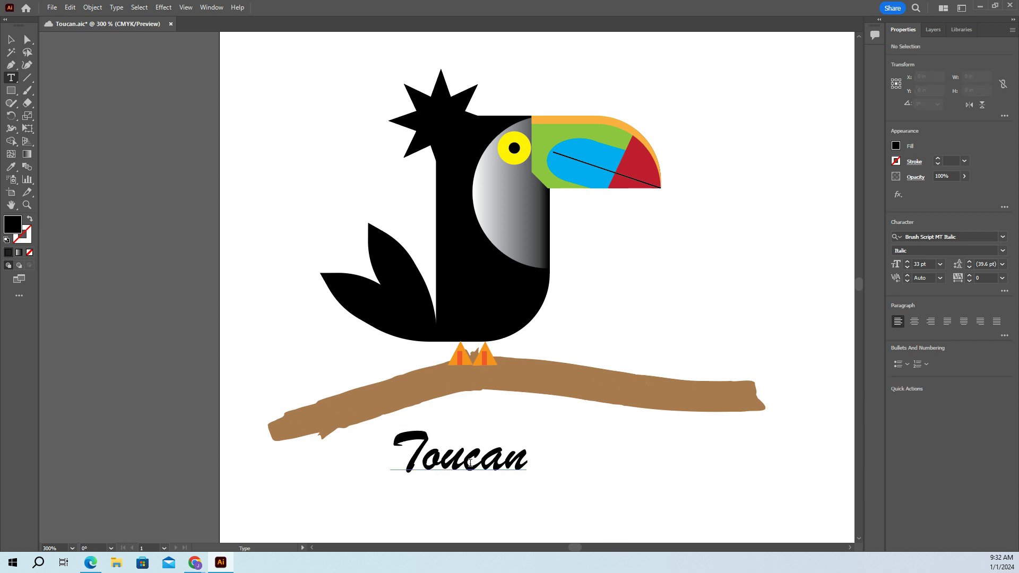
pyautogui.click(10, 40)
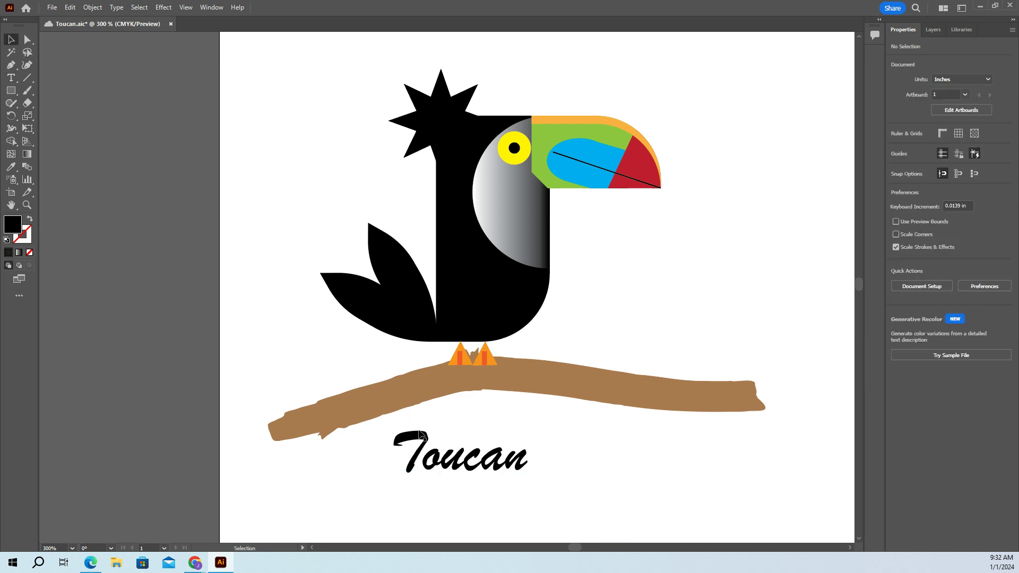
# Enlarge the Toucan caption to roughly 53.69 pt and shift it slightly left
pyautogui.click(449, 456)
pyautogui.moveTo(528, 422); pyautogui.dragTo(635, 394)
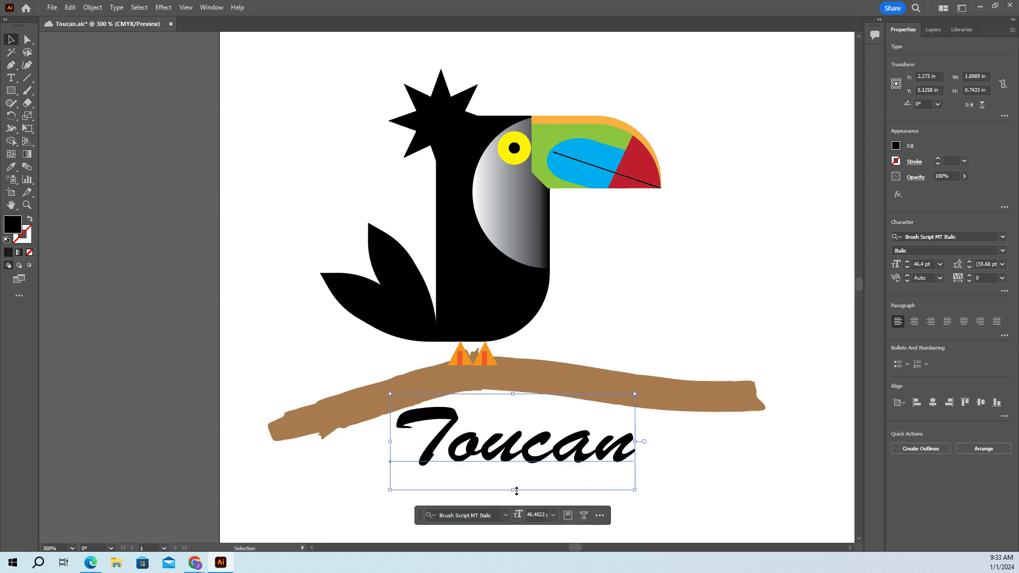
pyautogui.moveTo(512, 490); pyautogui.dragTo(512, 505)
pyautogui.moveTo(553, 454); pyautogui.dragTo(534, 454)
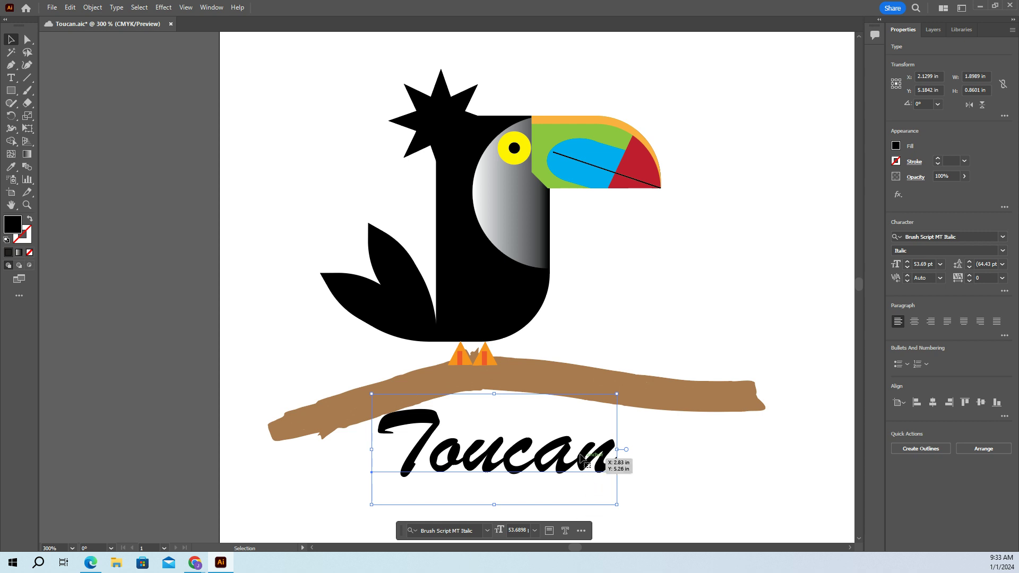
# Draw a 5.2551 × 3.7202 in black rectangle covering the whole artboard
pyautogui.scroll(1, 581, 432)
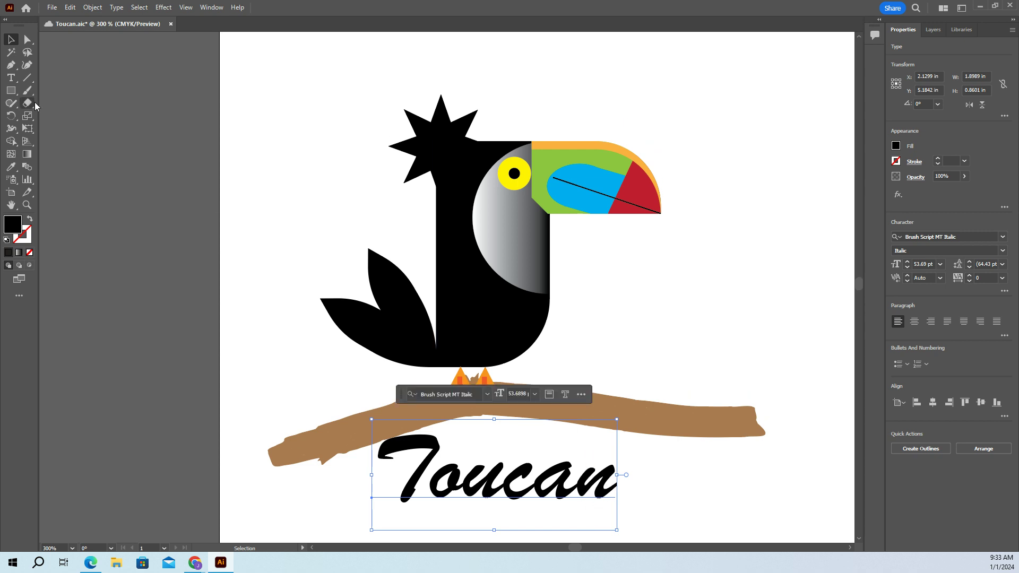
pyautogui.click(11, 91)
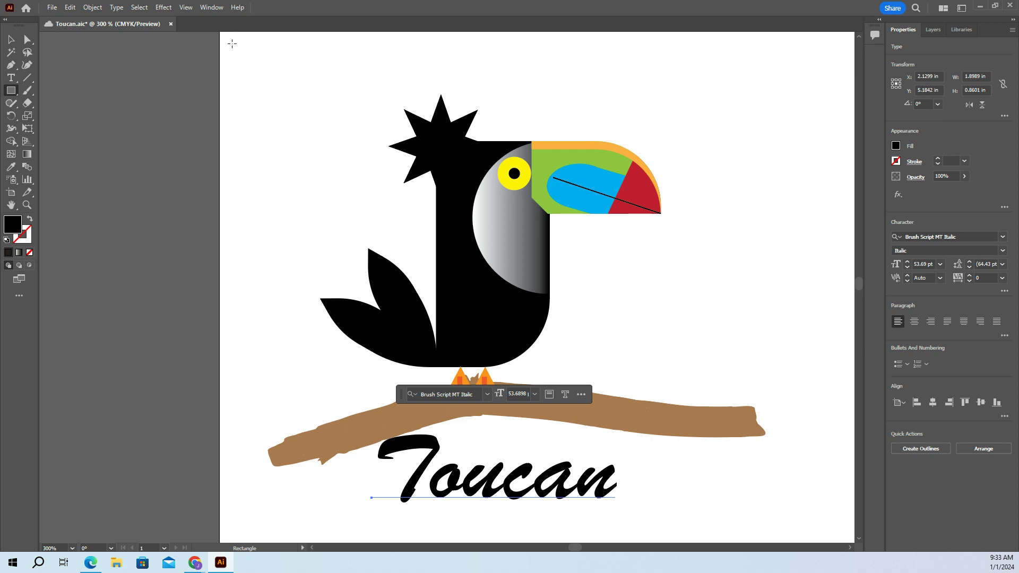
pyautogui.moveTo(232, 44); pyautogui.dragTo(835, 523)
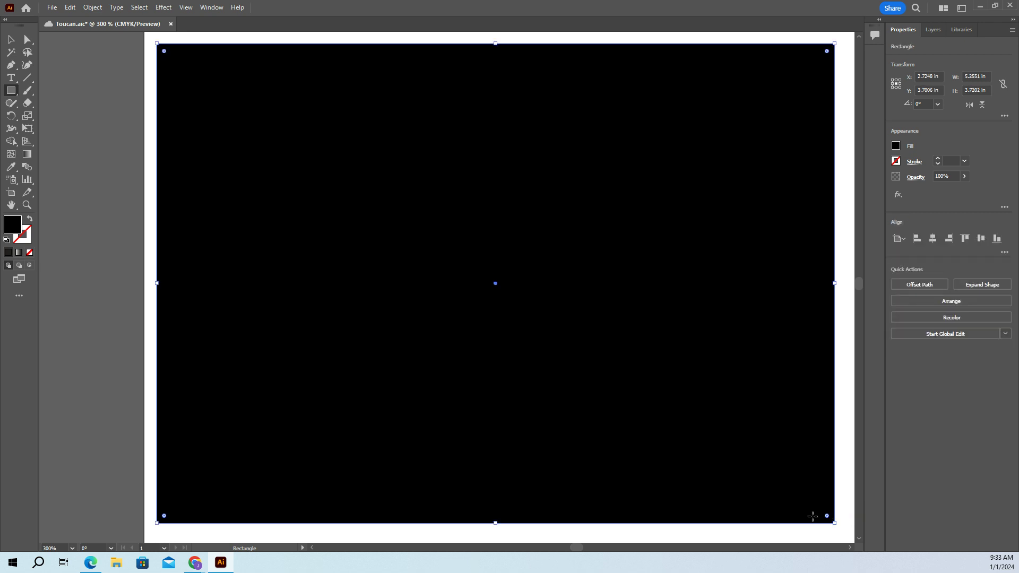
# Select the black rectangle and send it to the back behind the toucan and branch
pyautogui.click(12, 39)
pyautogui.rightClick(361, 145)
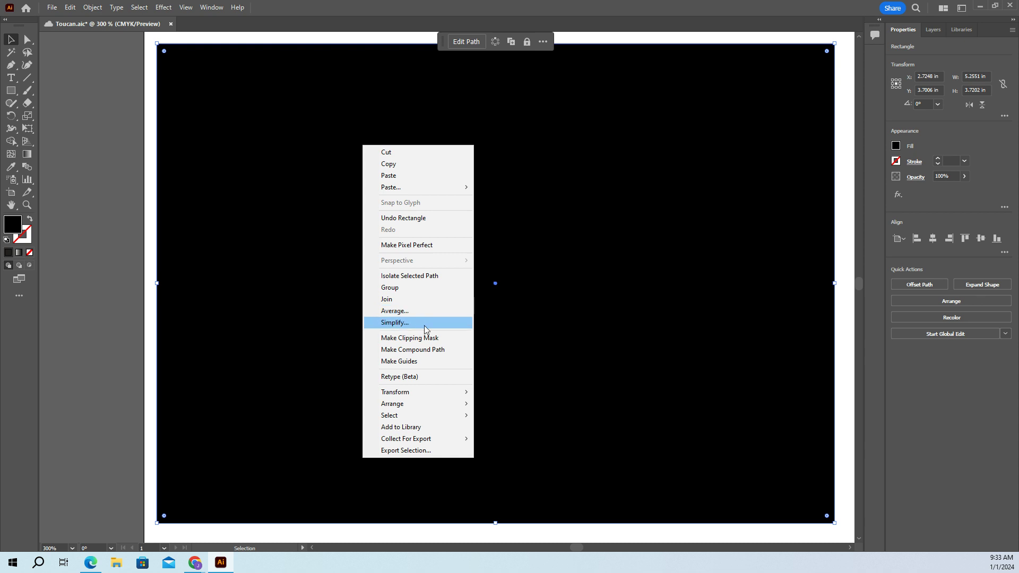
pyautogui.moveTo(433, 403)
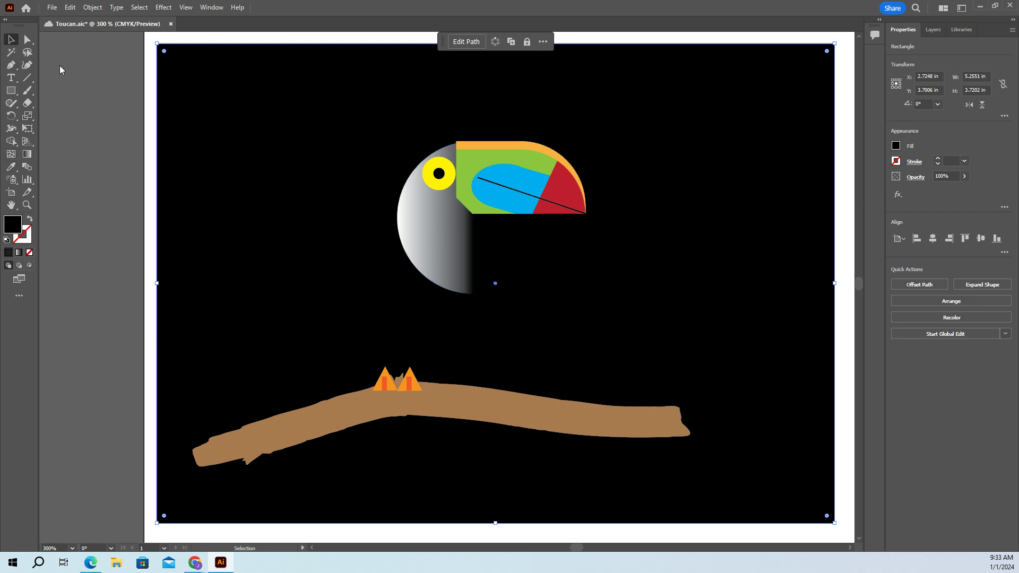
# Eyedropper the background's black onto the toucan's head by mistake, then undo it
pyautogui.click(438, 249)
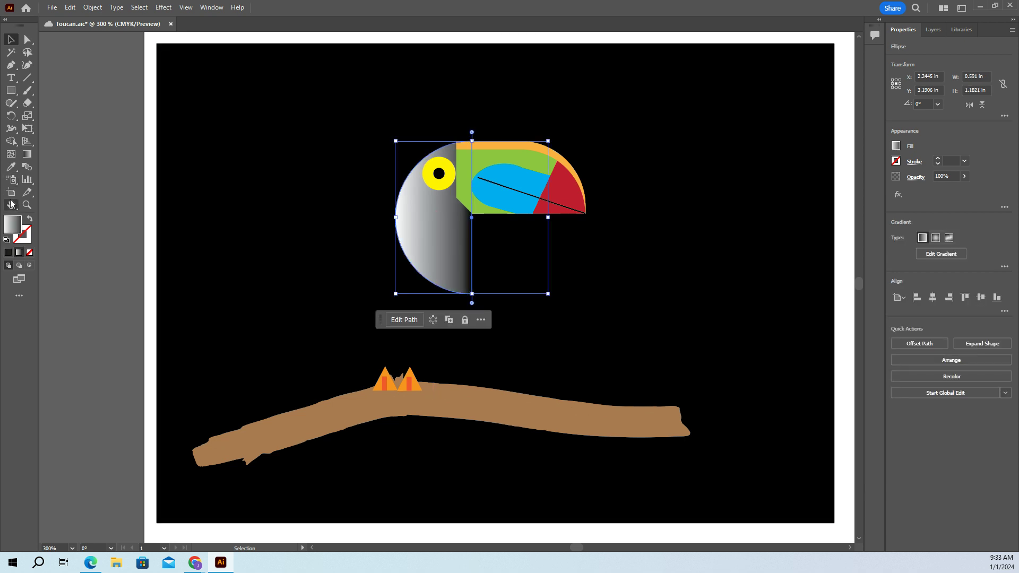
pyautogui.click(11, 167)
pyautogui.click(179, 72)
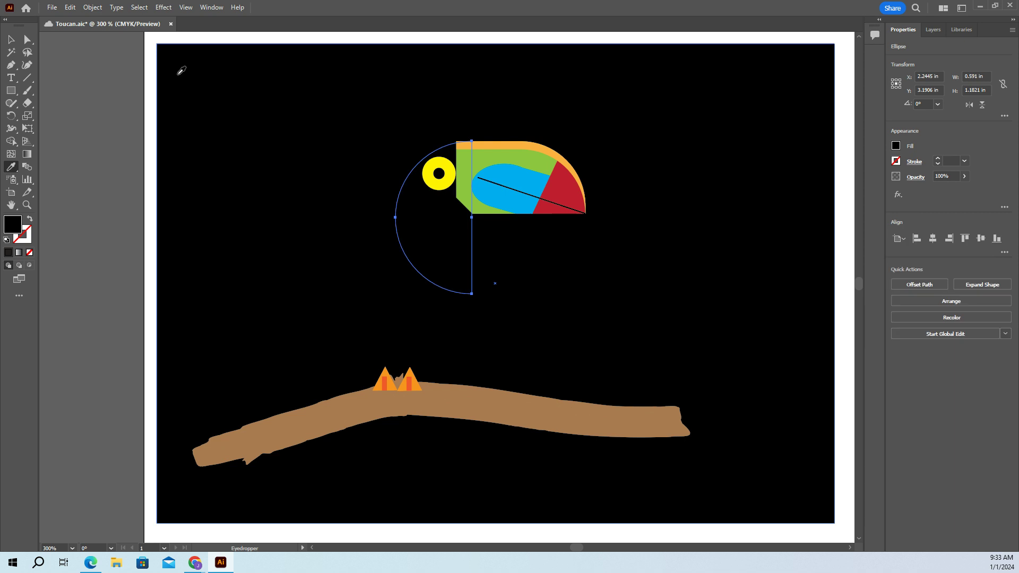
pyautogui.hotkey('ctrl', 'z')
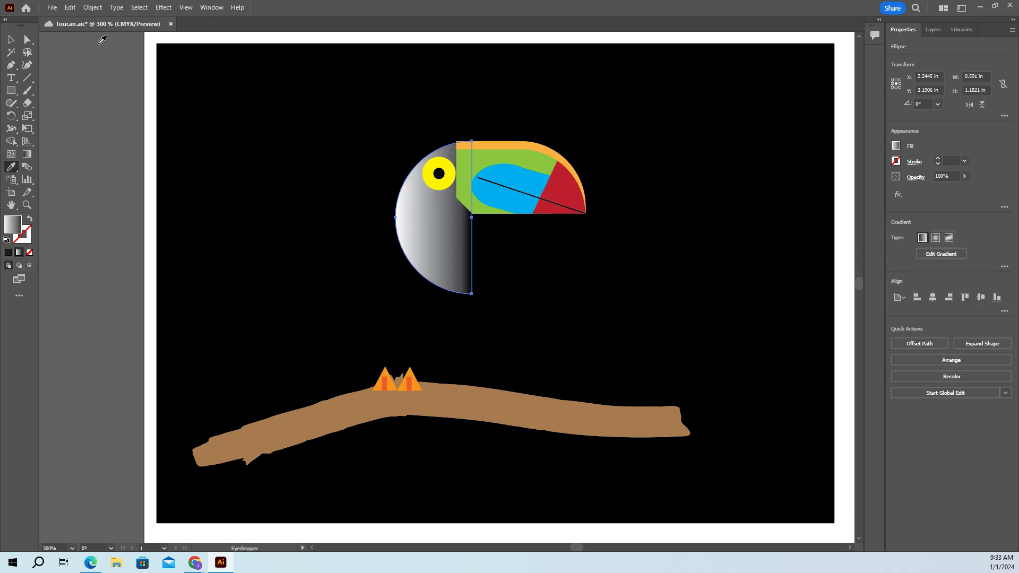
pyautogui.click(11, 40)
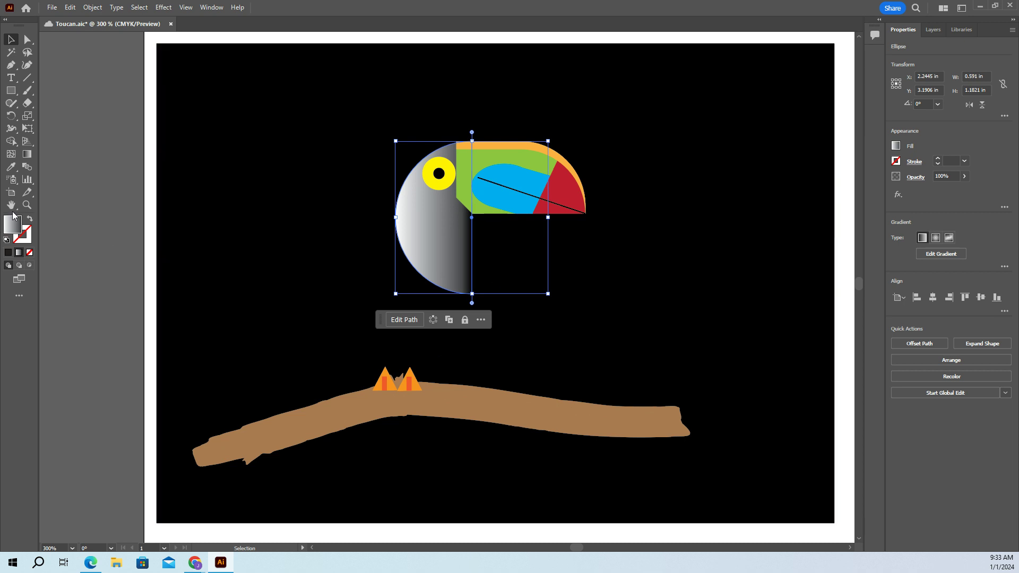
# Copy the head's white-to-black gradient onto the background rectangle with the Eyedropper
pyautogui.click(186, 125)
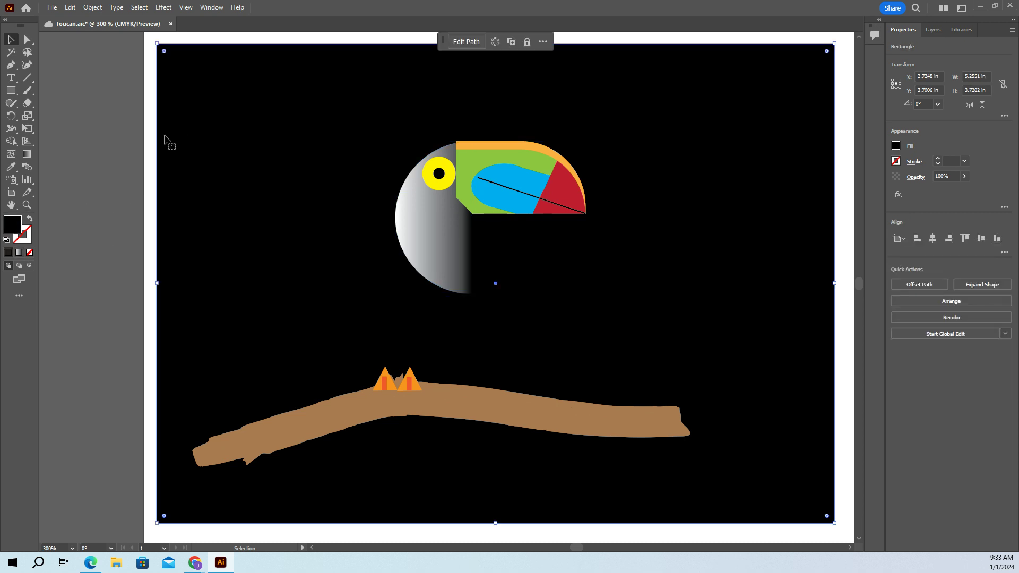
pyautogui.click(11, 168)
pyautogui.click(416, 222)
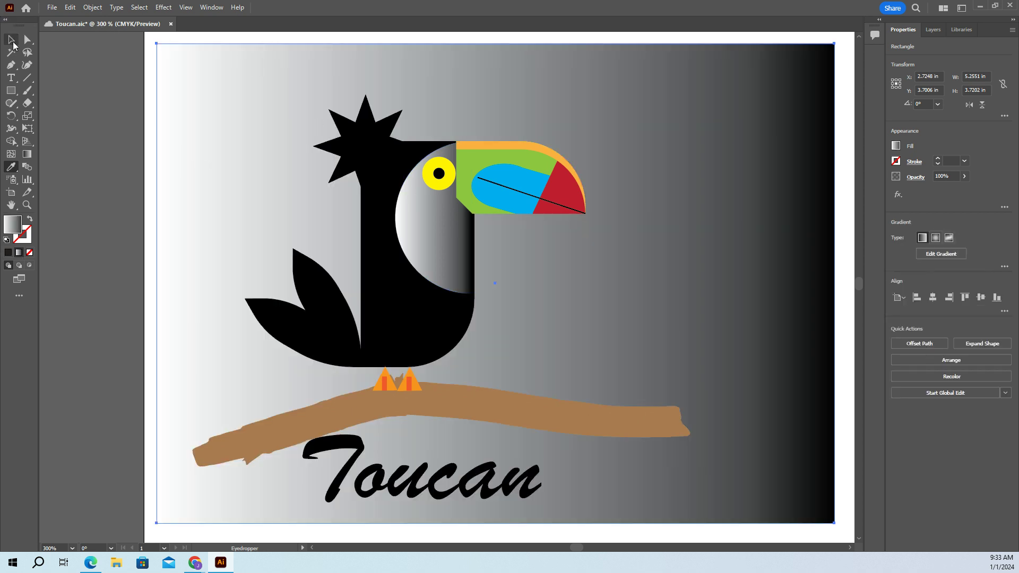
pyautogui.click(11, 39)
# Shrink the gradient background rectangle and move it up behind the toucan
pyautogui.moveTo(158, 46); pyautogui.dragTo(200, 86)
pyautogui.moveTo(629, 306); pyautogui.dragTo(612, 276)
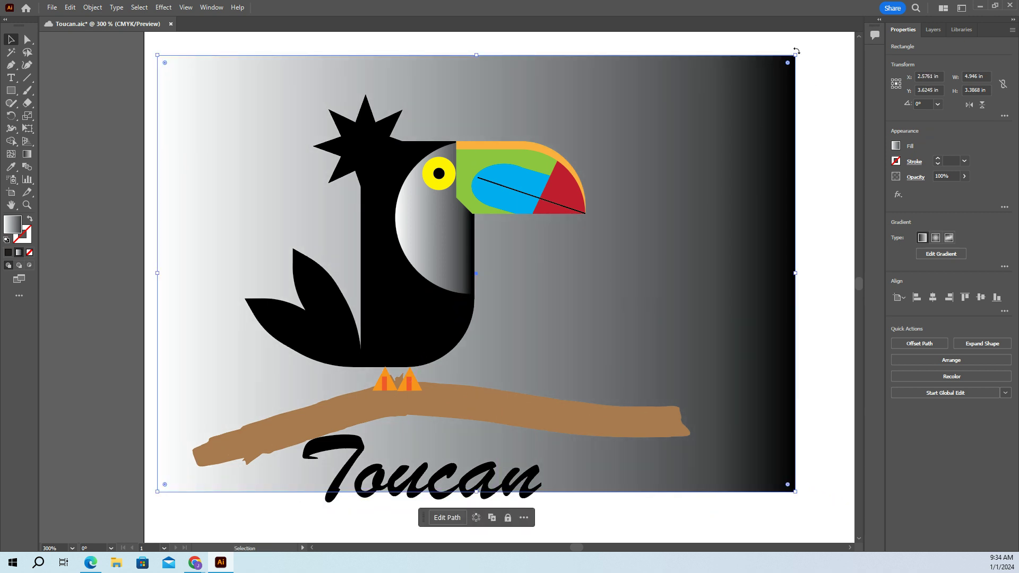
pyautogui.moveTo(796, 55); pyautogui.dragTo(651, 106)
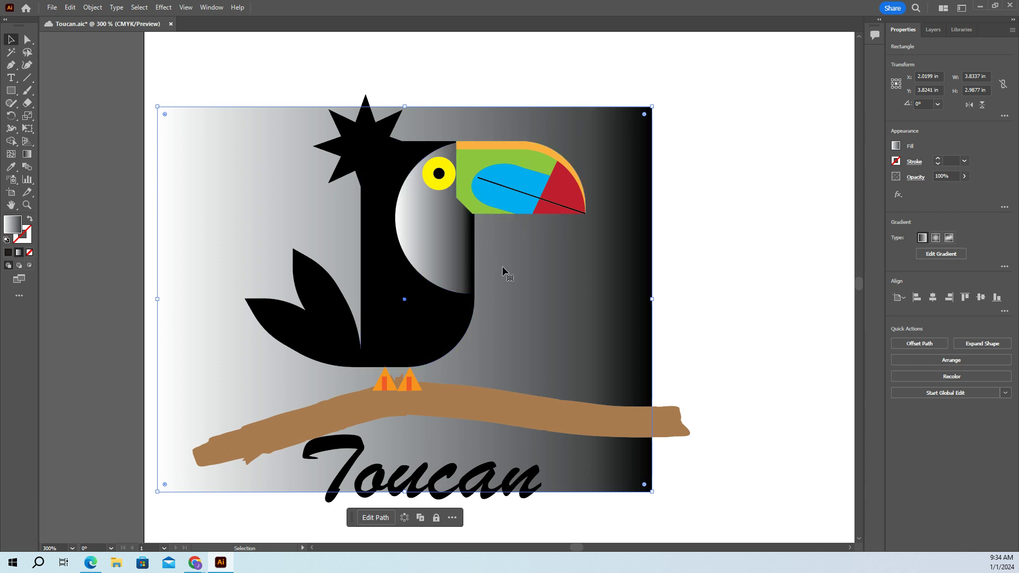
pyautogui.moveTo(529, 273); pyautogui.dragTo(588, 250)
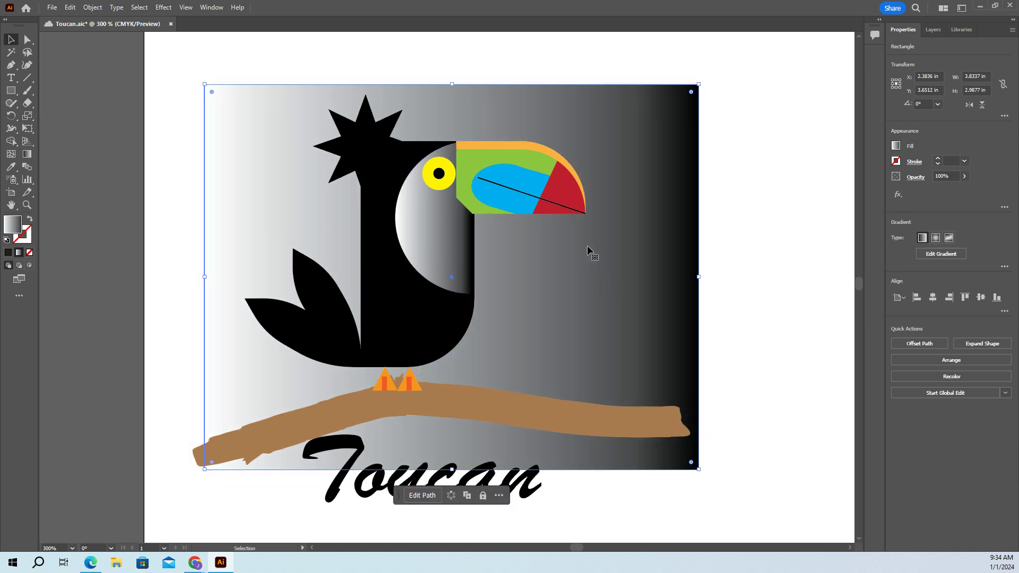
# Rotate the rectangle to about 310°, then resize it to about 3.452 × 3.5013 in behind the toucan
pyautogui.moveTo(696, 81); pyautogui.dragTo(754, 340)
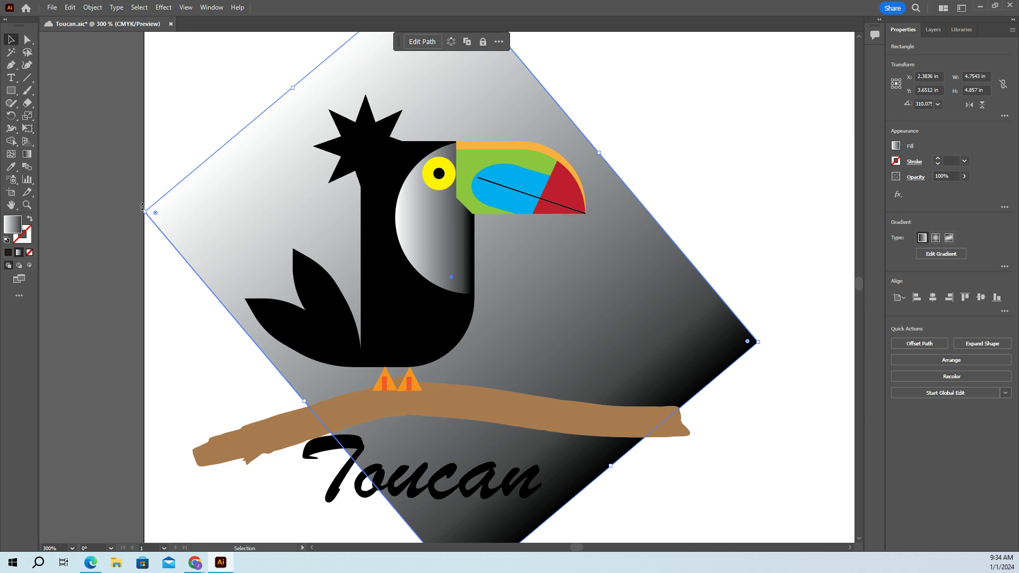
pyautogui.moveTo(144, 207); pyautogui.dragTo(263, 271)
pyautogui.moveTo(614, 289); pyautogui.dragTo(521, 250)
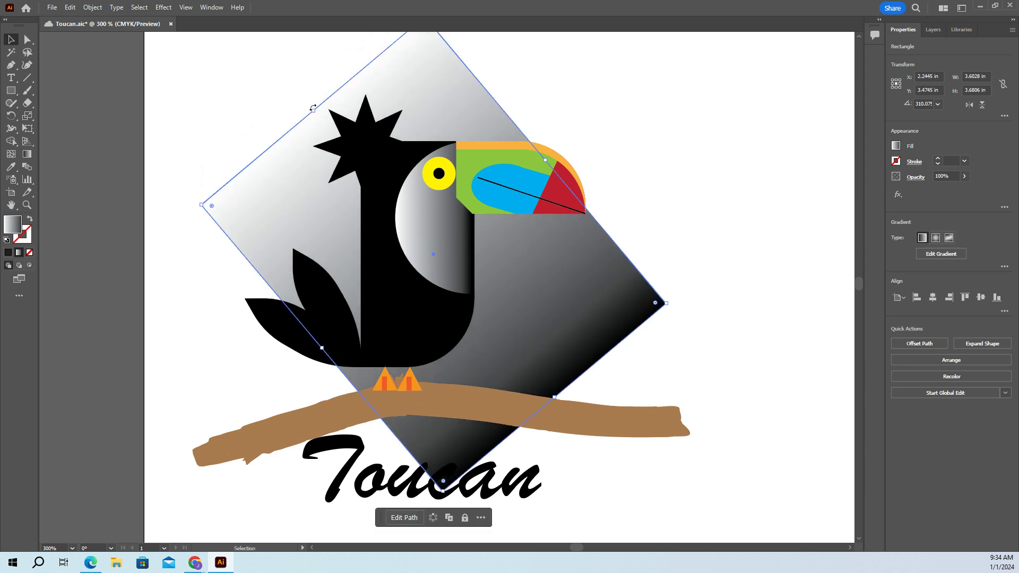
pyautogui.moveTo(313, 108); pyautogui.dragTo(334, 135)
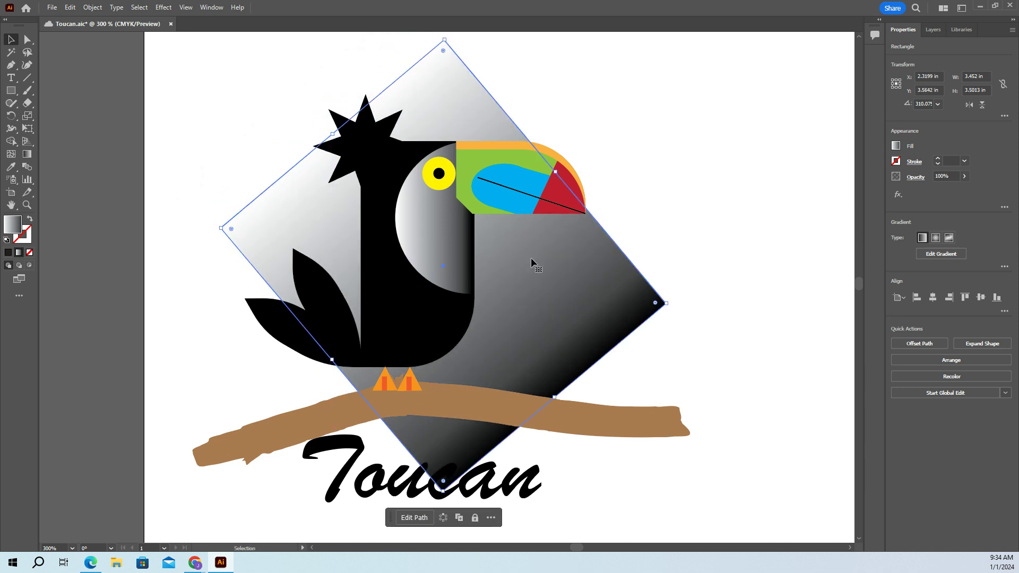
pyautogui.moveTo(531, 257); pyautogui.dragTo(534, 308)
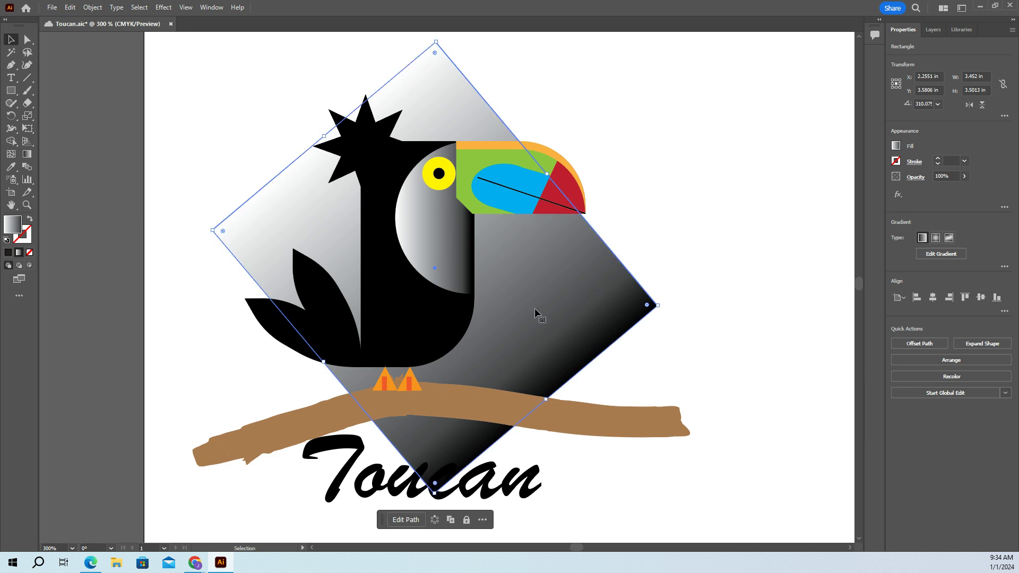
# Replace the diamond's gradient with a flat light-grey swatch fill, then deselect it
pyautogui.click(896, 147)
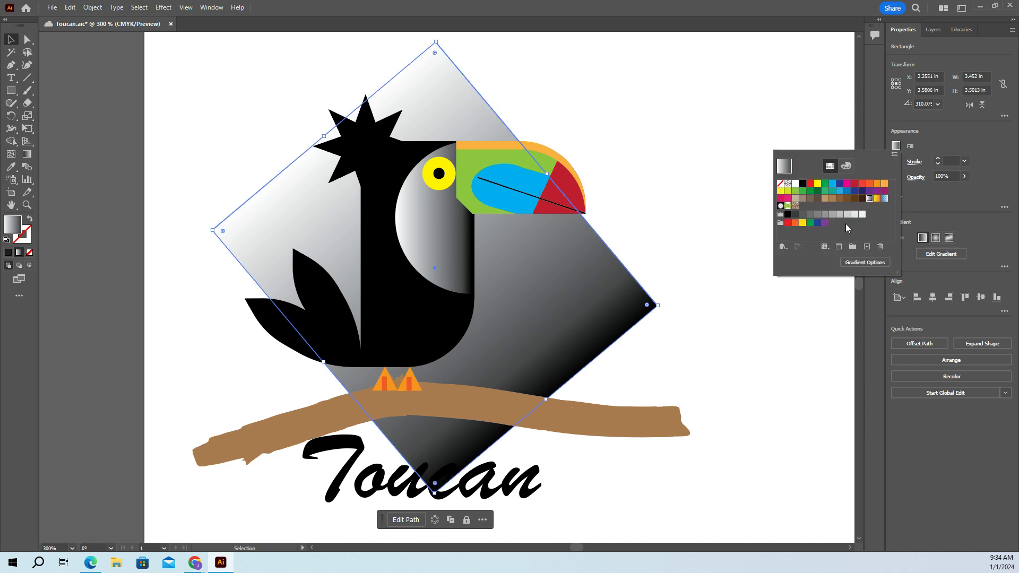
pyautogui.click(847, 215)
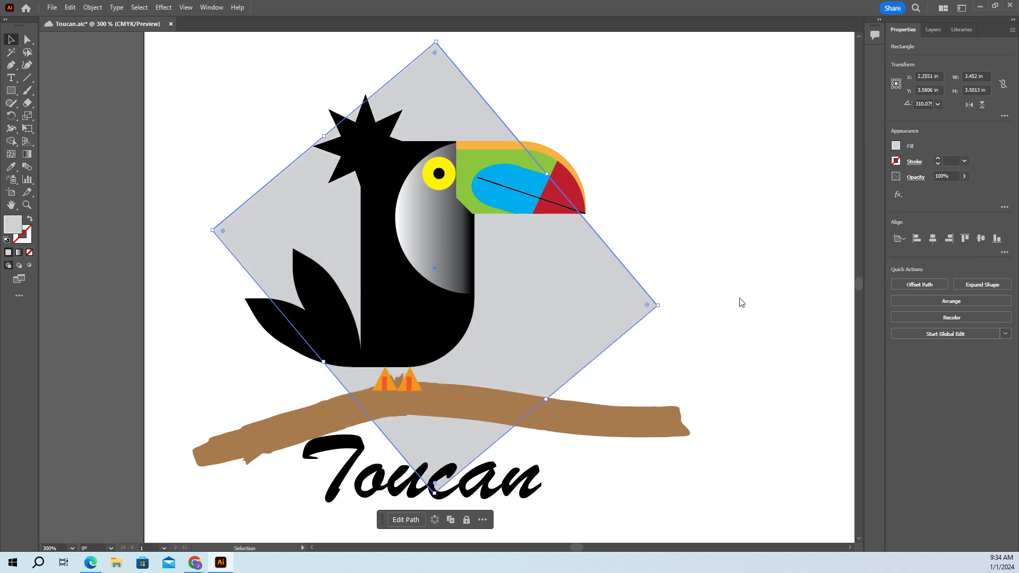
pyautogui.click(712, 343)
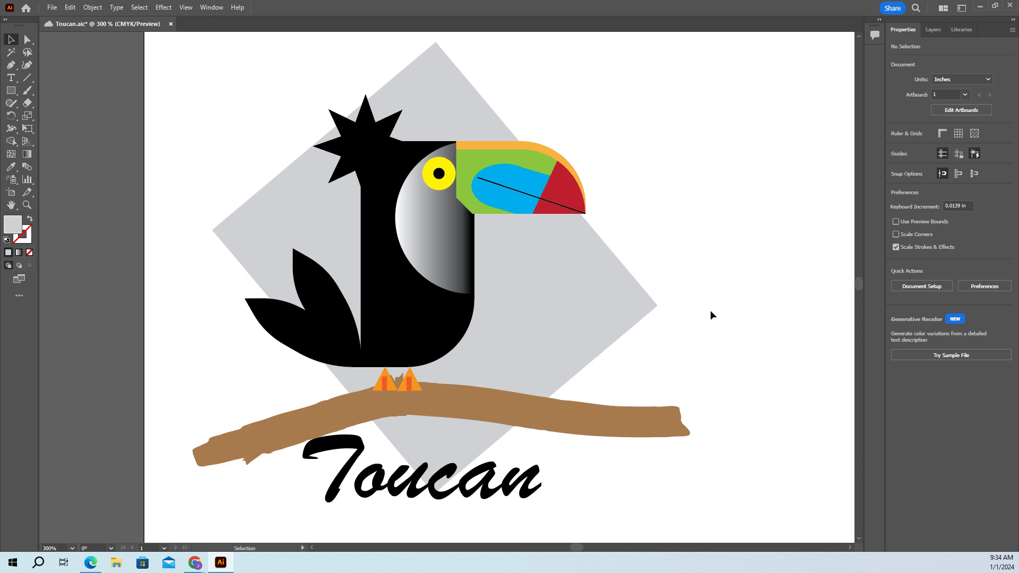
# Select the 'Toucan' caption text below the artwork
pyautogui.scroll(-1, 747, 301)
pyautogui.scroll(-2, 692, 318)
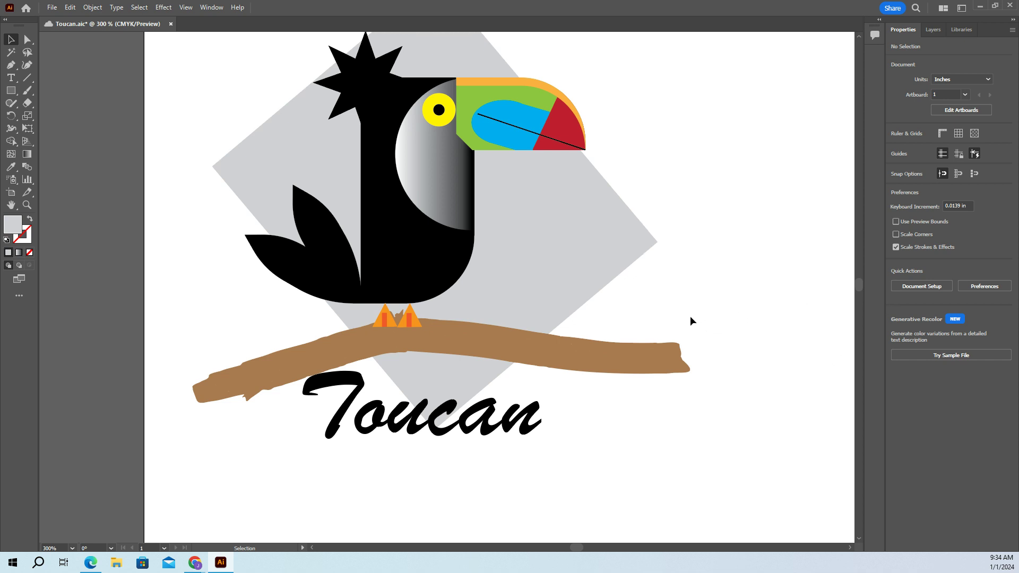
pyautogui.click(362, 419)
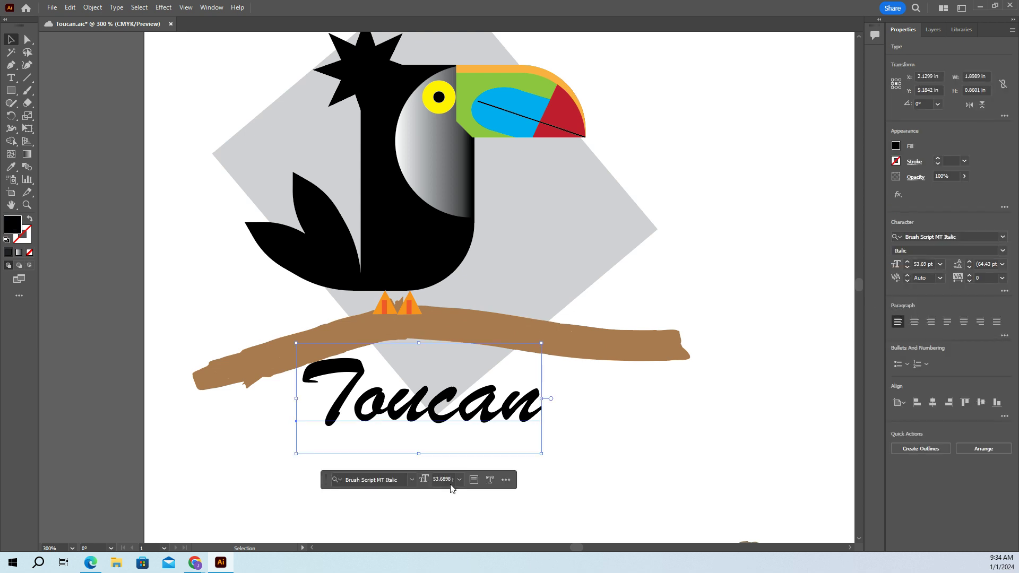